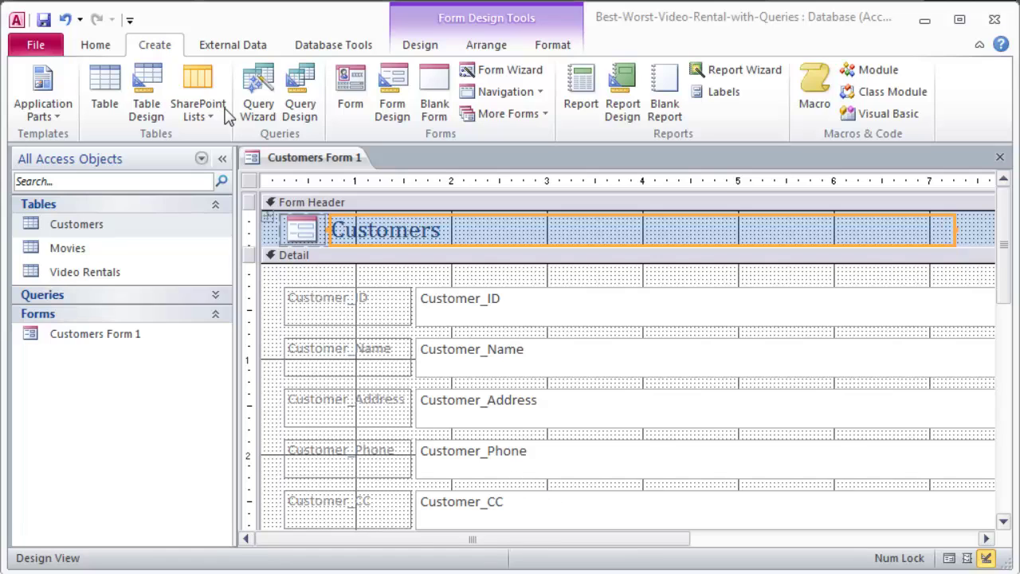
Close Customers Form 1, leaving the Customers table selected in the navigation pane.
{"action": "left_click", "coordinate": [76, 342]}
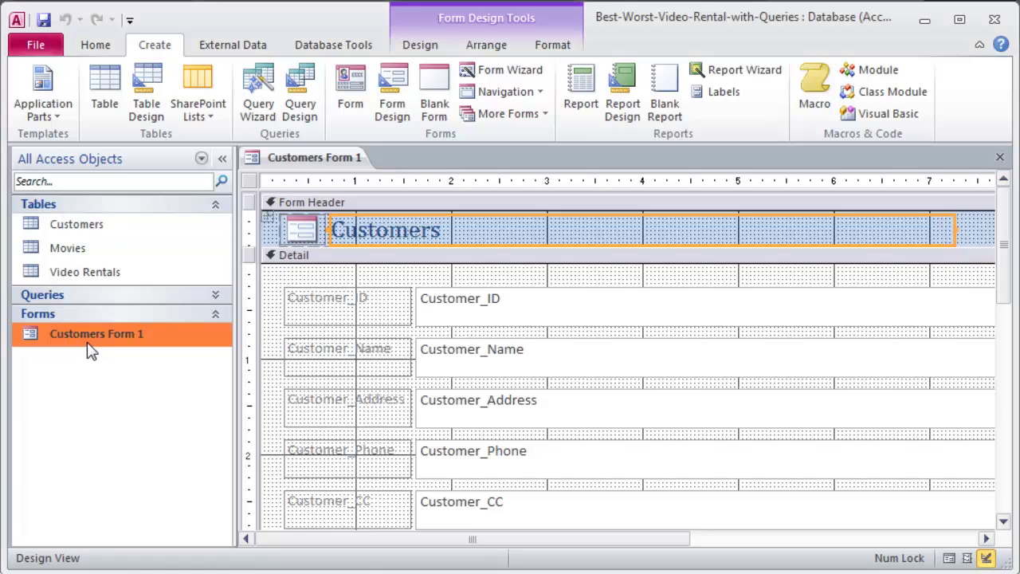
{"action": "left_click", "coordinate": [73, 227]}
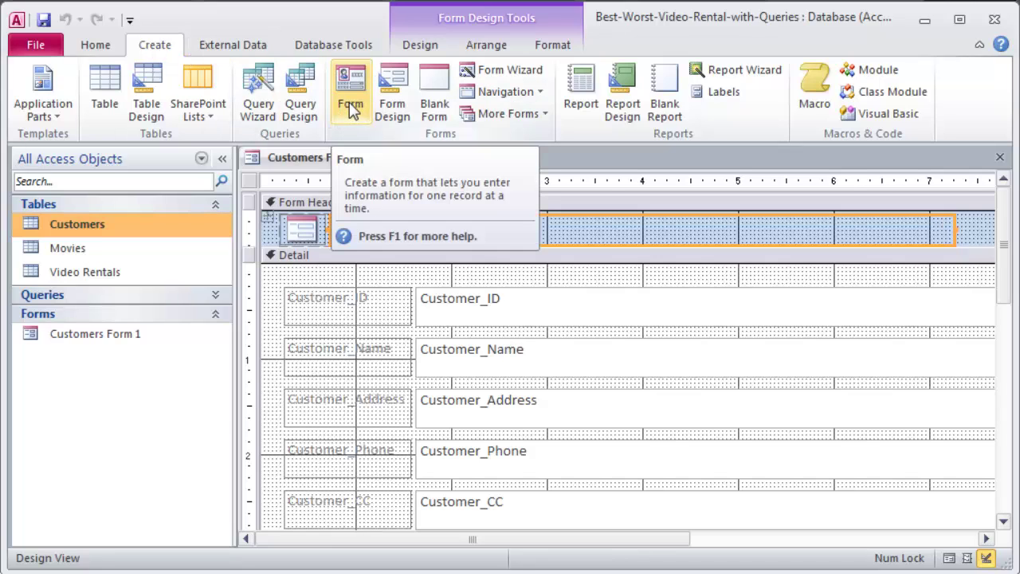
{"action": "left_click", "coordinate": [1001, 158]}
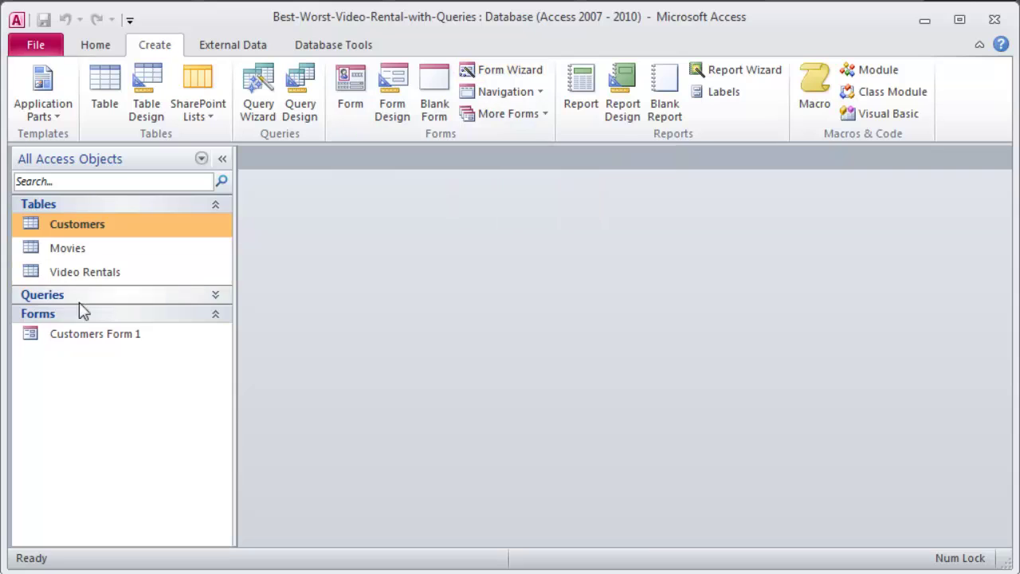
Start the Form Wizard with Table: Customers as the source and no fields chosen yet.
{"action": "left_click", "coordinate": [502, 72]}
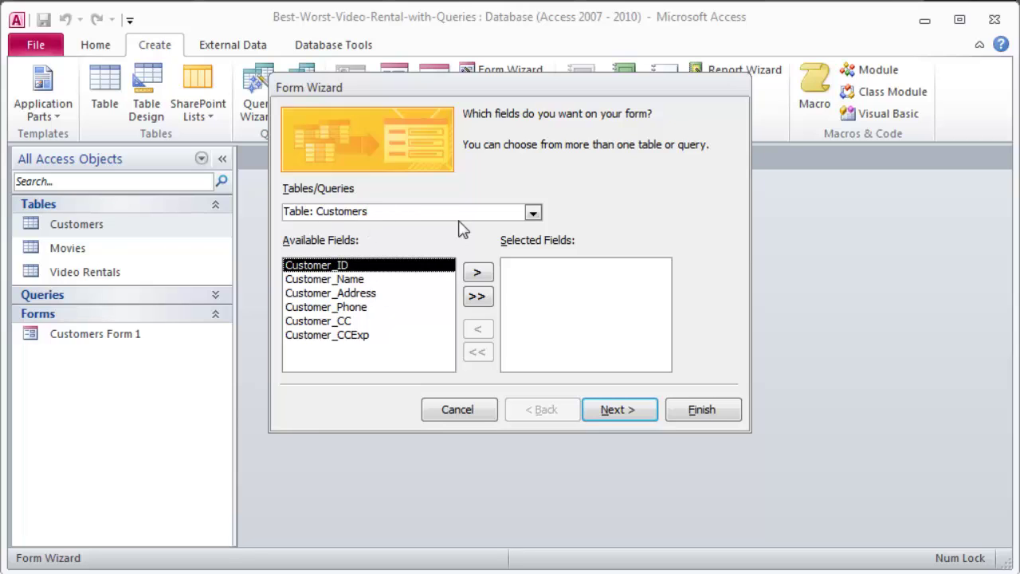
{"action": "left_click", "coordinate": [533, 212]}
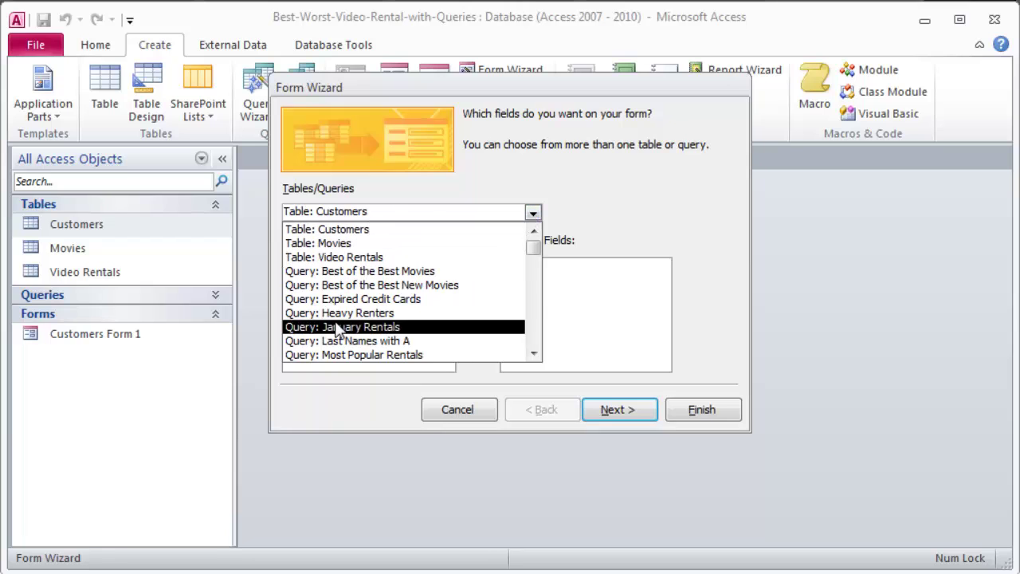
{"action": "left_click", "coordinate": [325, 229]}
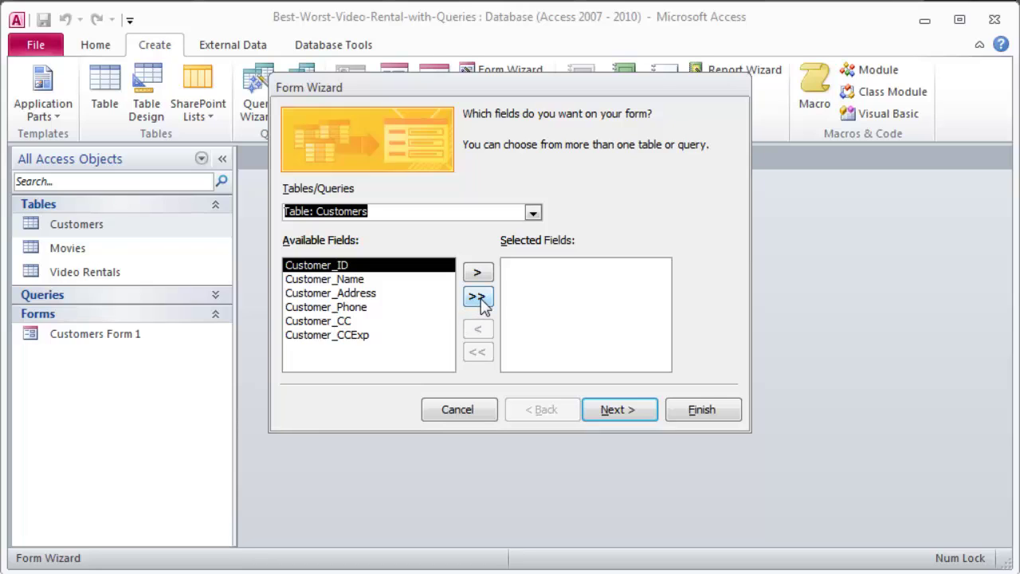
{"action": "left_click", "coordinate": [478, 297]}
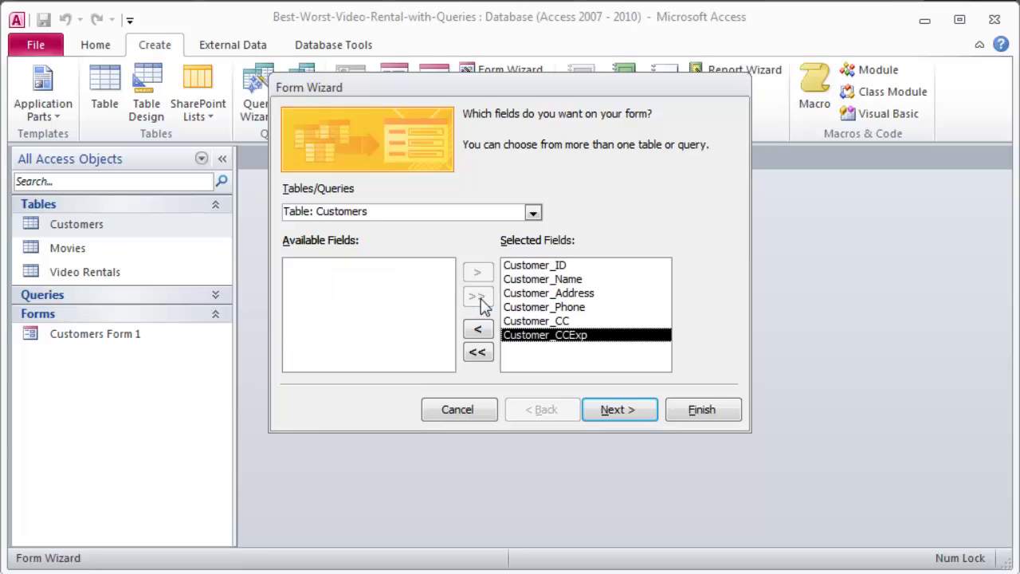
{"action": "left_click", "coordinate": [478, 354]}
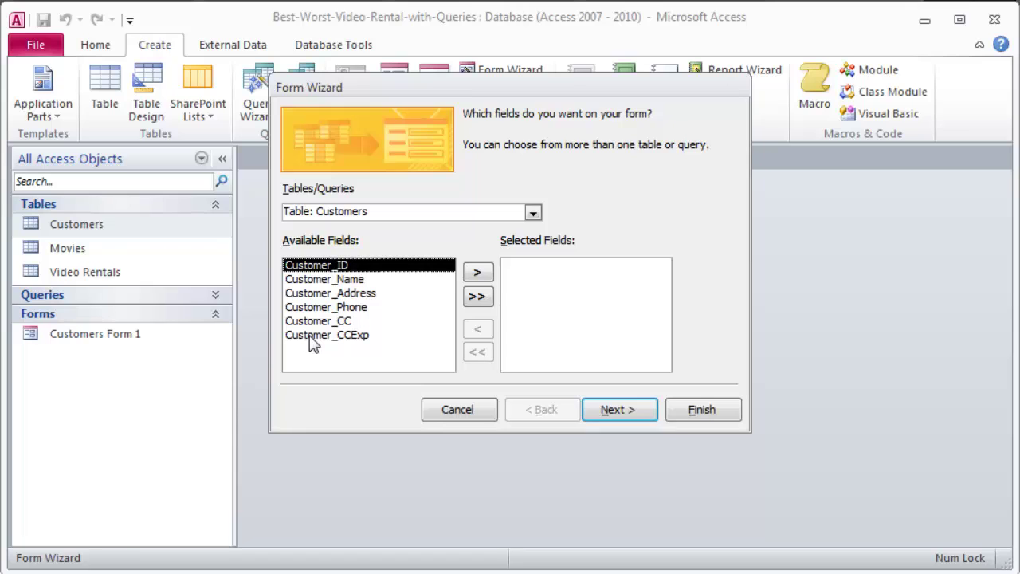
Add Customer_Name, Customer_Address, Customer_Phone, Customer_CC and Customer_CCExp to the form.
{"action": "left_click", "coordinate": [309, 285]}
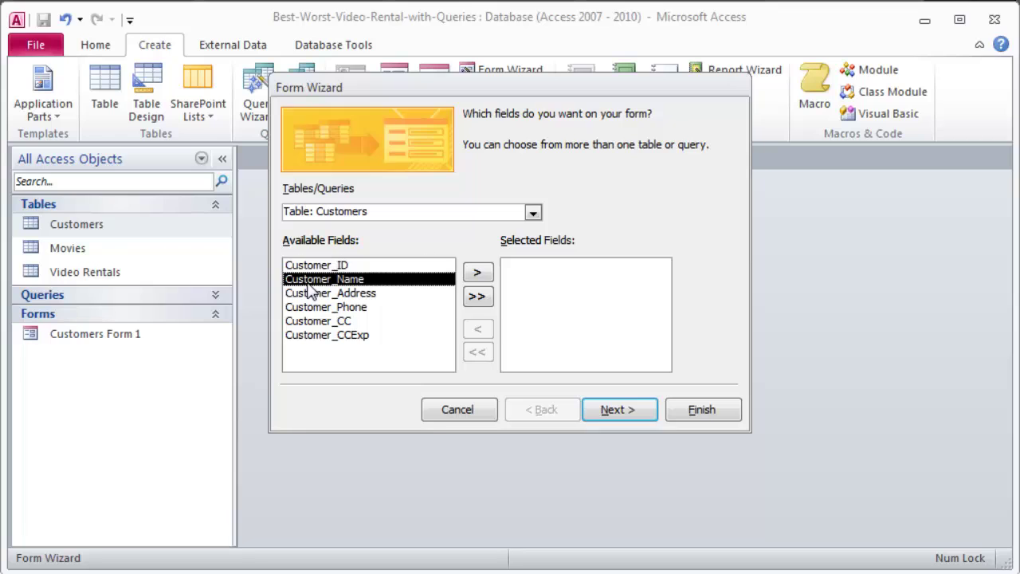
{"action": "left_click", "coordinate": [475, 274]}
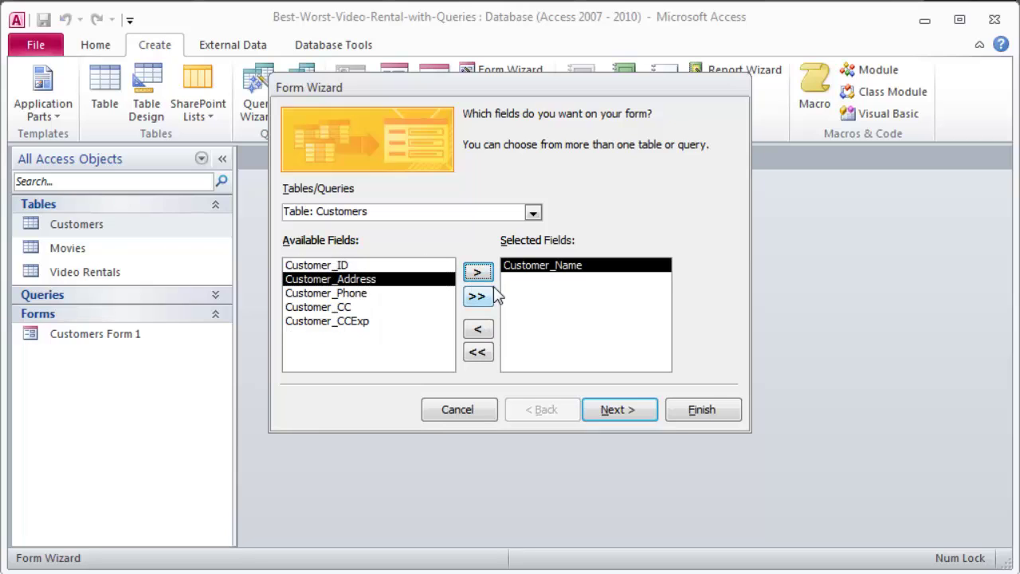
{"action": "left_click", "coordinate": [478, 274]}
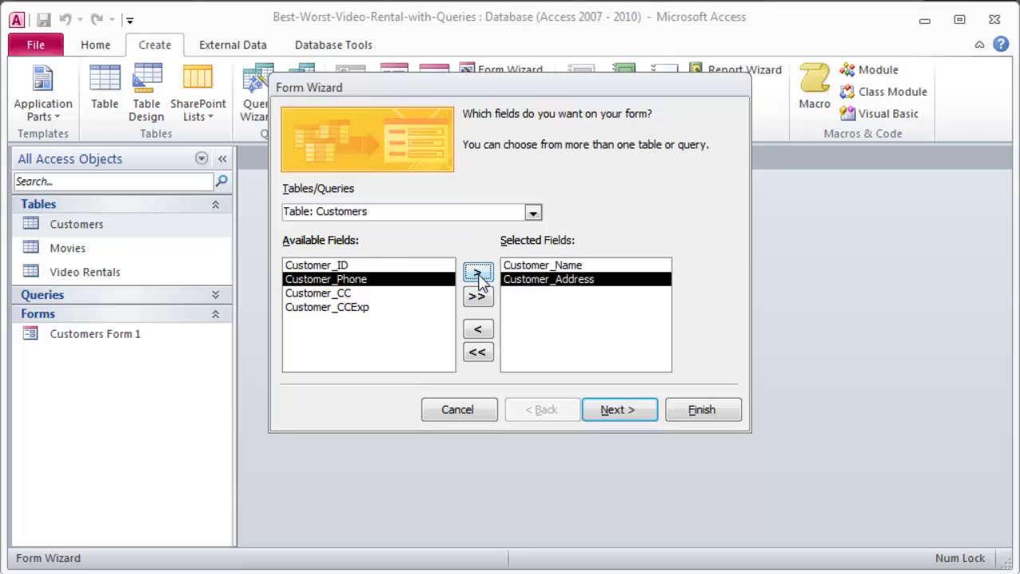
{"action": "left_click", "coordinate": [343, 293]}
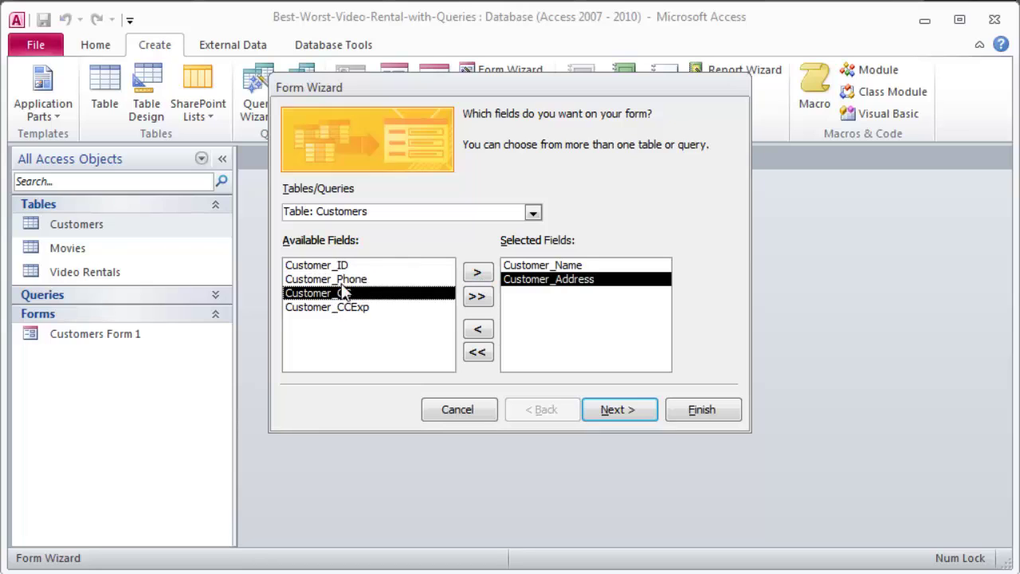
{"action": "left_click", "coordinate": [343, 281]}
{"action": "left_click", "coordinate": [478, 274]}
{"action": "left_click", "coordinate": [477, 273]}
{"action": "left_click", "coordinate": [479, 274]}
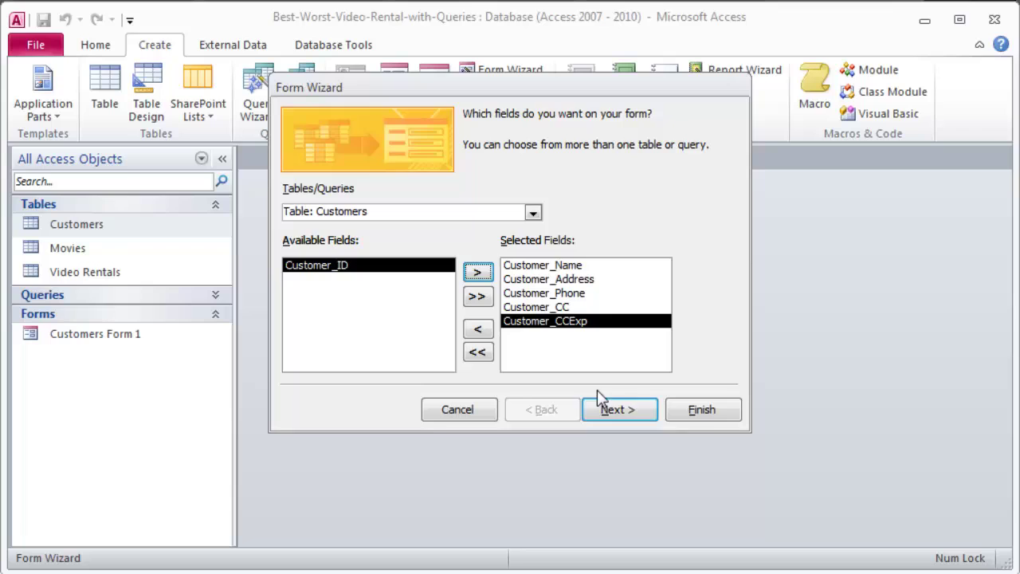
Keep the columnar layout and replace the form title with 'New Customers Form'.
{"action": "left_click", "coordinate": [612, 410]}
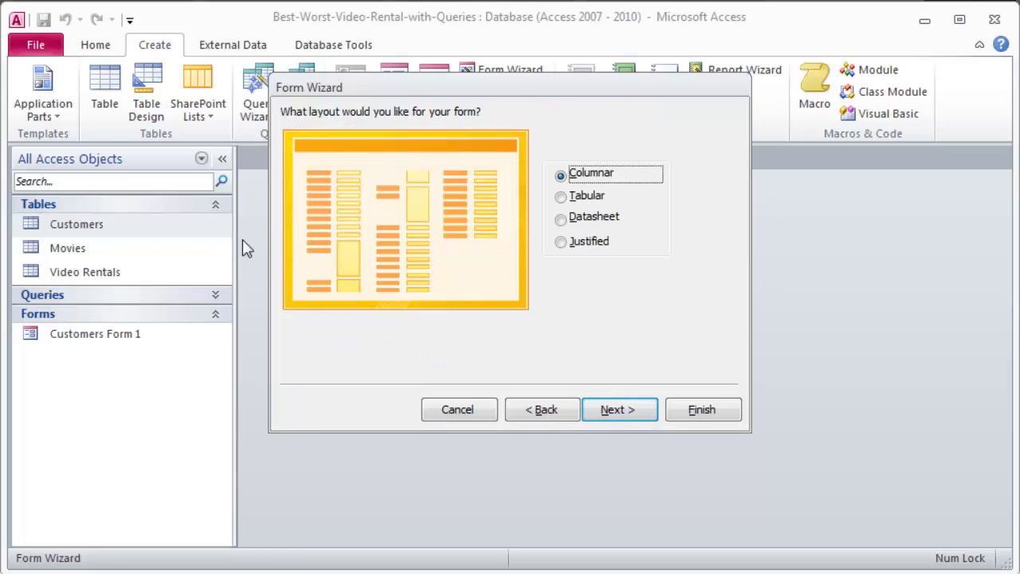
{"action": "left_click", "coordinate": [620, 412]}
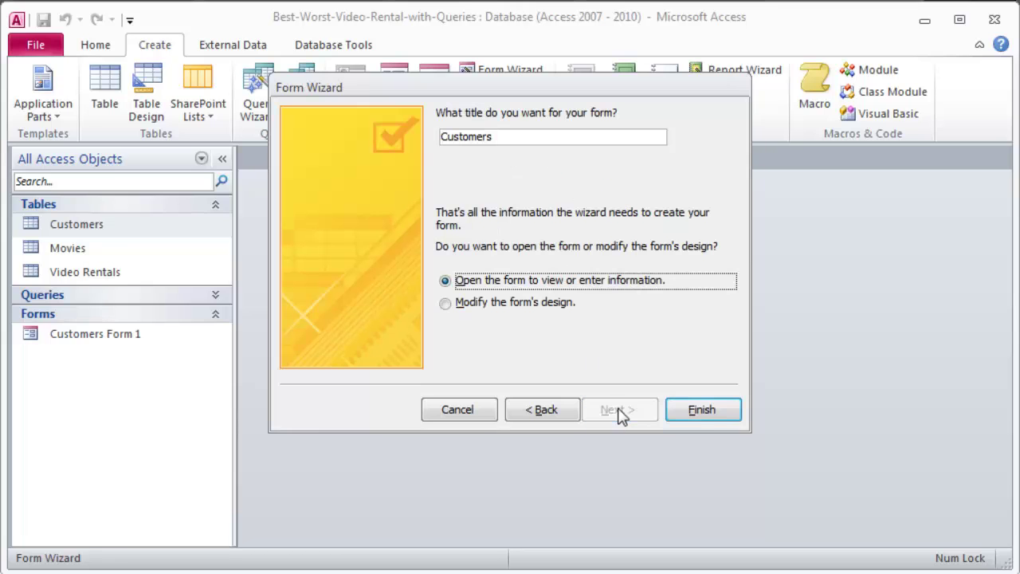
{"action": "left_click", "coordinate": [508, 137]}
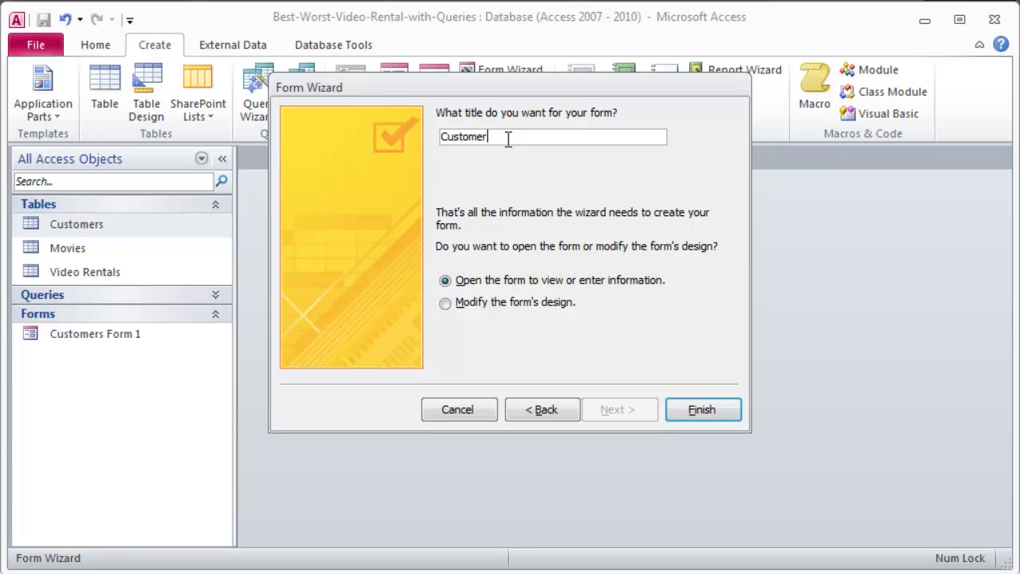
{"action": "key", "text": "BackSpace"}
{"action": "key", "text": "BackSpace"}
{"action": "key", "text": "BackSpace"}
{"action": "key", "text": "BackSpace"}
{"action": "key", "text": "BackSpace"}
{"action": "key", "text": "BackSpace"}
{"action": "key", "text": "BackSpace"}
{"action": "key", "text": "BackSpace"}
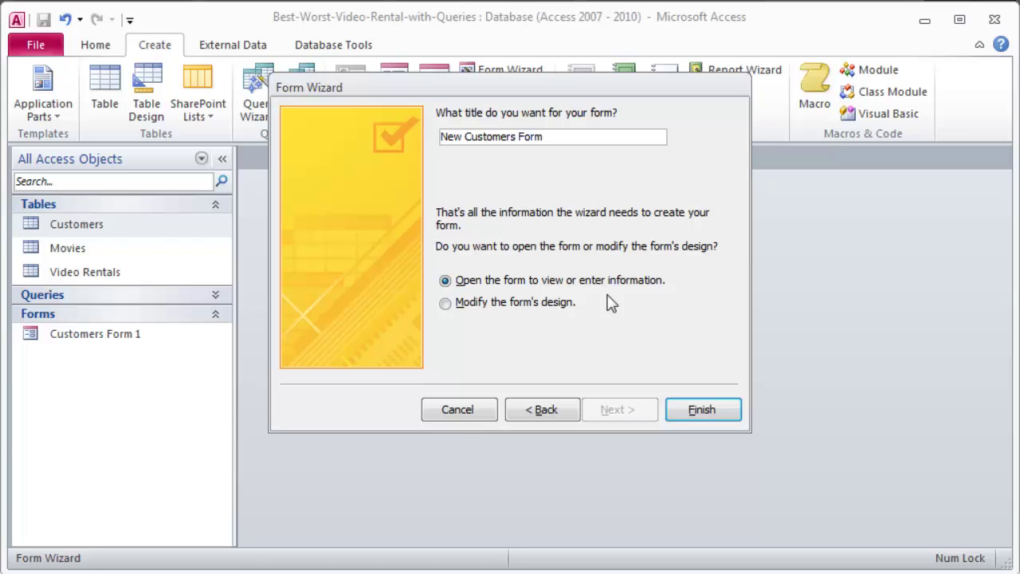
Set the form to open for viewing or entering information.
{"action": "left_click", "coordinate": [446, 304]}
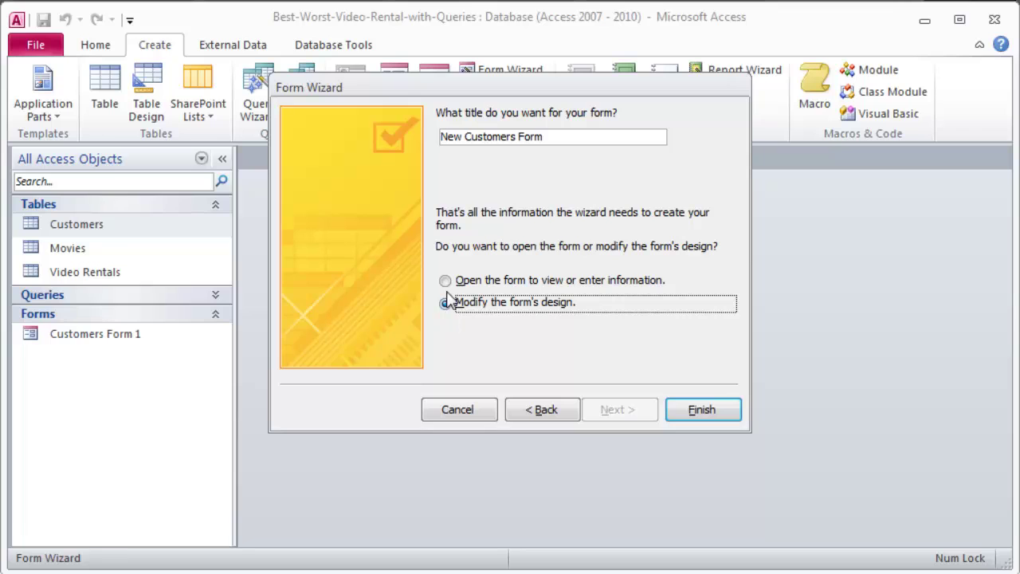
{"action": "key", "text": "Up"}
{"action": "key", "text": "Up"}
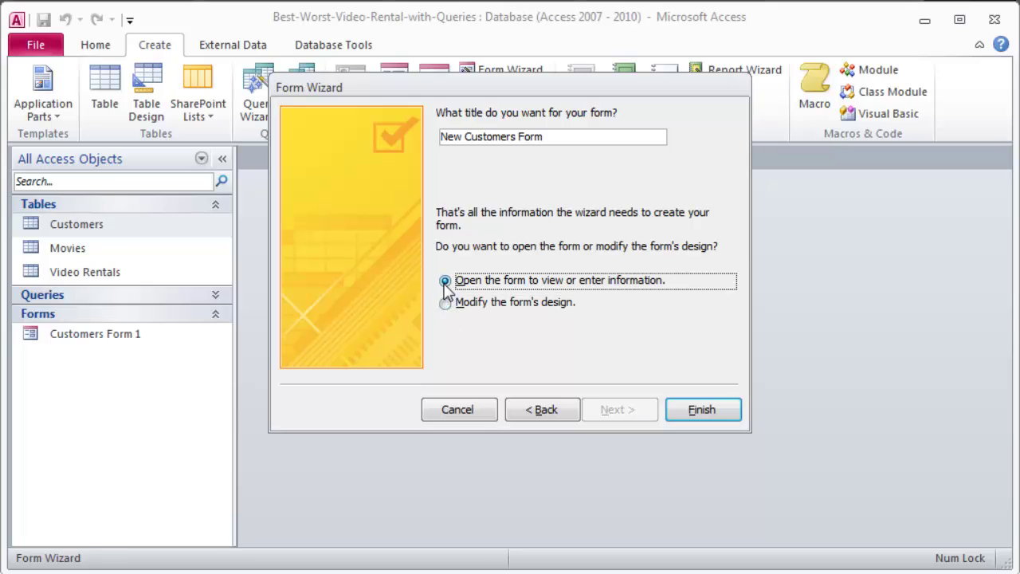
{"action": "key", "text": "Down"}
{"action": "key", "text": "Up"}
{"action": "key", "text": "Down"}
{"action": "key", "text": "Up"}
{"action": "key", "text": "Down"}
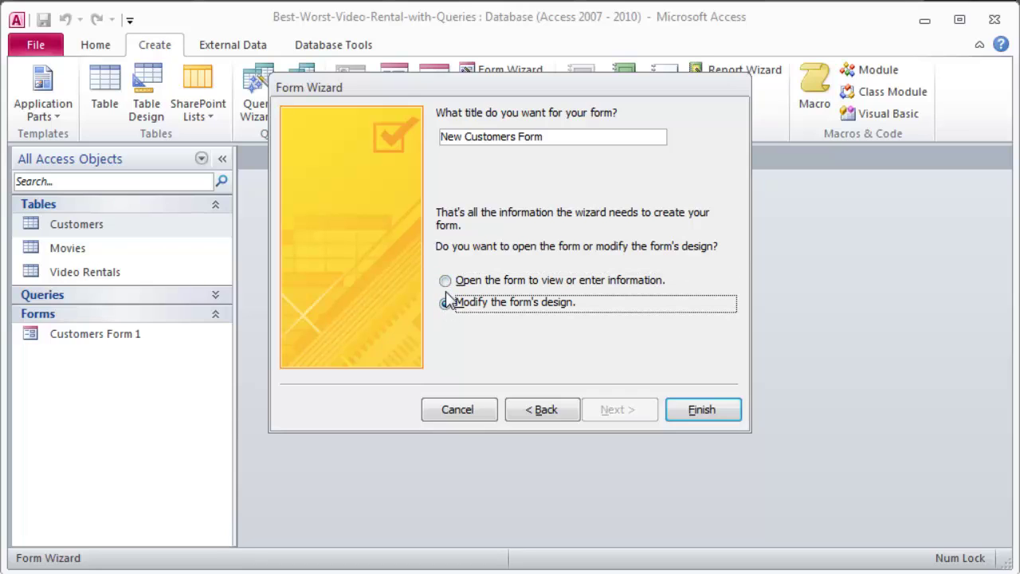
{"action": "key", "text": "Up"}
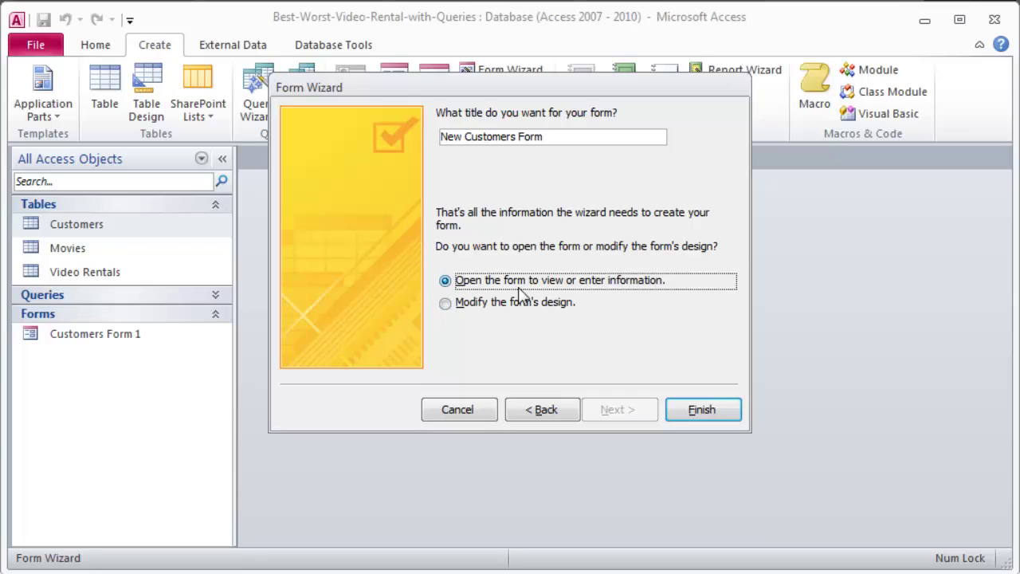
Finish the wizard and switch the New Customers Form to Design View.
{"action": "left_click", "coordinate": [721, 411]}
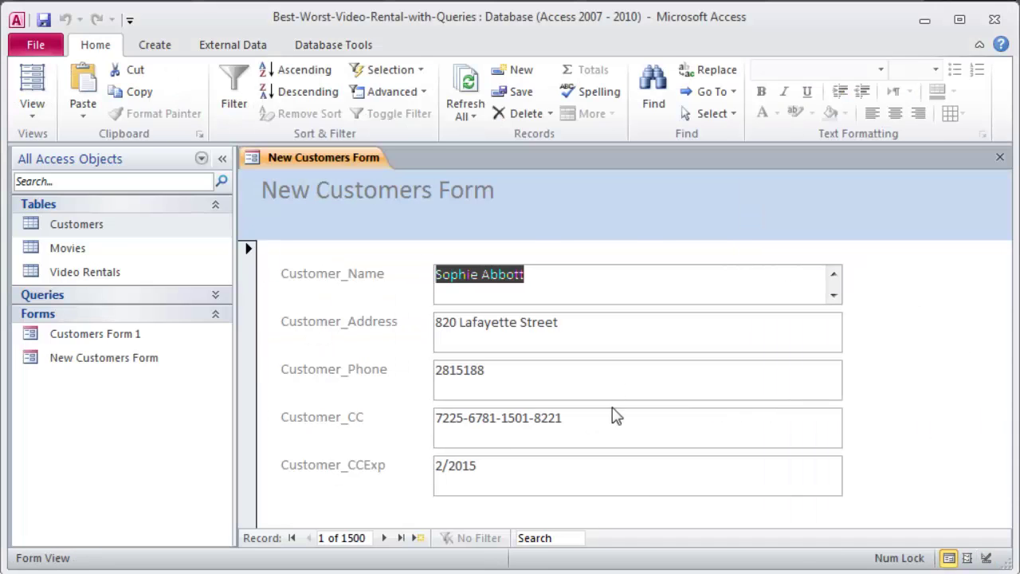
{"action": "left_click", "coordinate": [37, 108]}
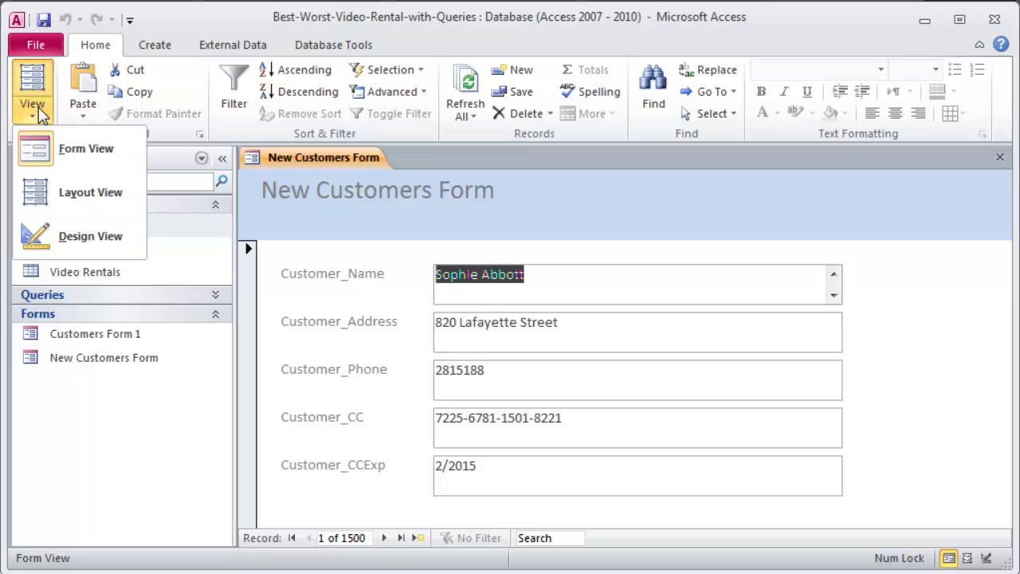
{"action": "left_click", "coordinate": [76, 238]}
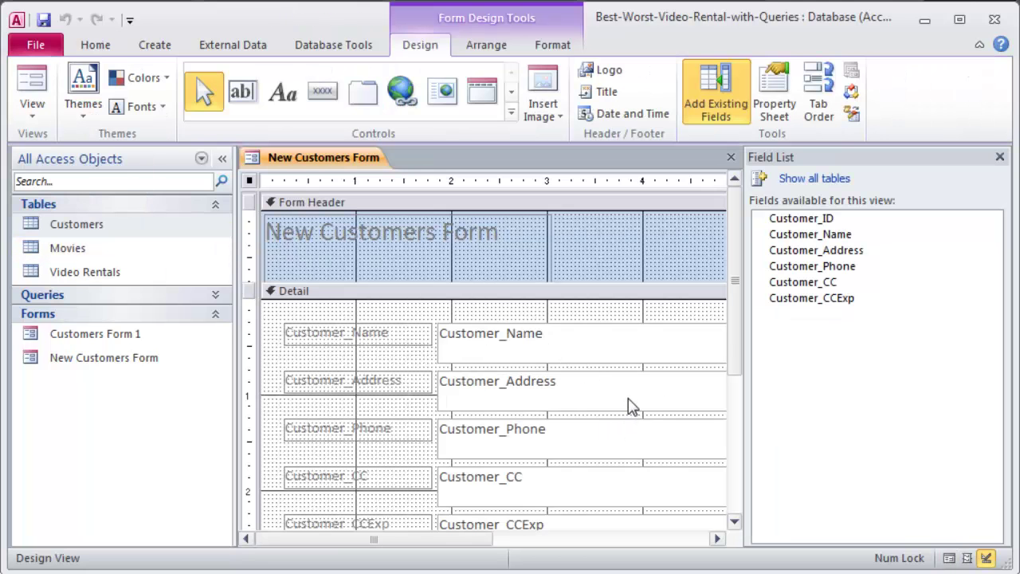
{"action": "scroll", "coordinate": [735, 299], "scroll_direction": "down", "scroll_amount": 1}
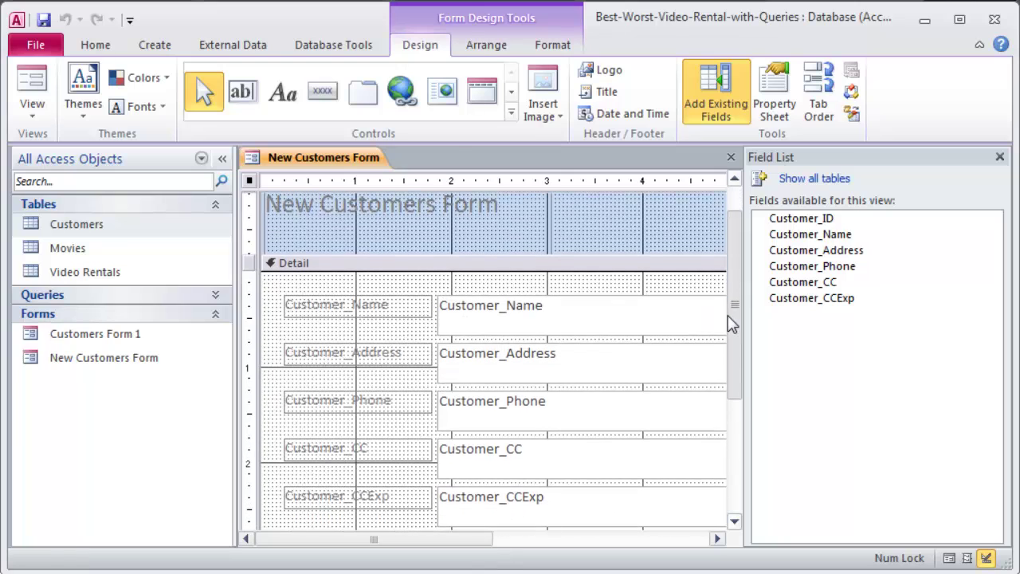
Select the Name, Address, Phone, CC and CCExp text boxes together.
{"action": "left_click", "coordinate": [514, 311]}
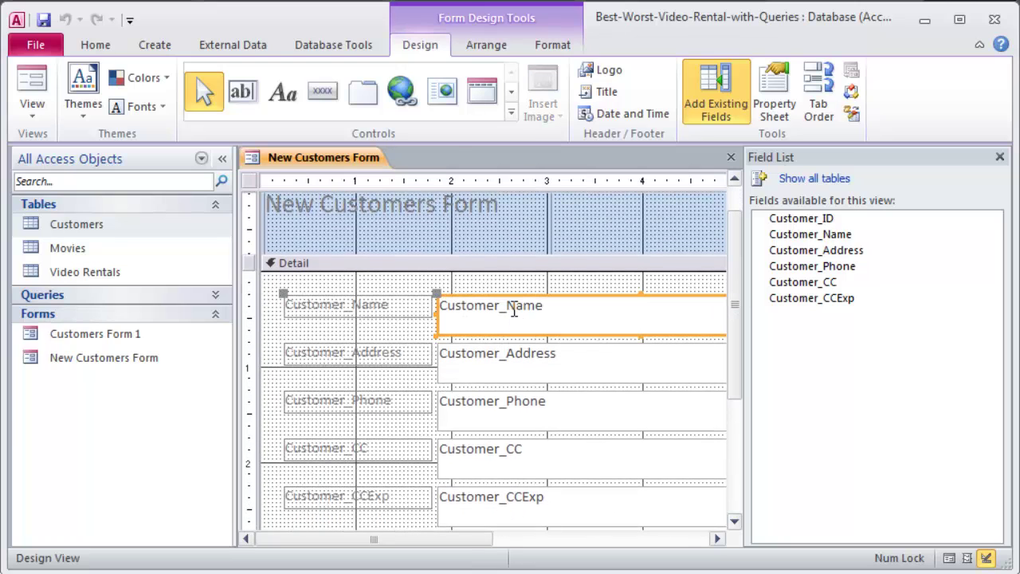
{"action": "left_click", "coordinate": [512, 382], "text": "shift"}
{"action": "left_click", "coordinate": [497, 422], "text": "shift"}
{"action": "left_click", "coordinate": [489, 471], "text": "shift"}
{"action": "left_click", "coordinate": [488, 510], "text": "shift"}
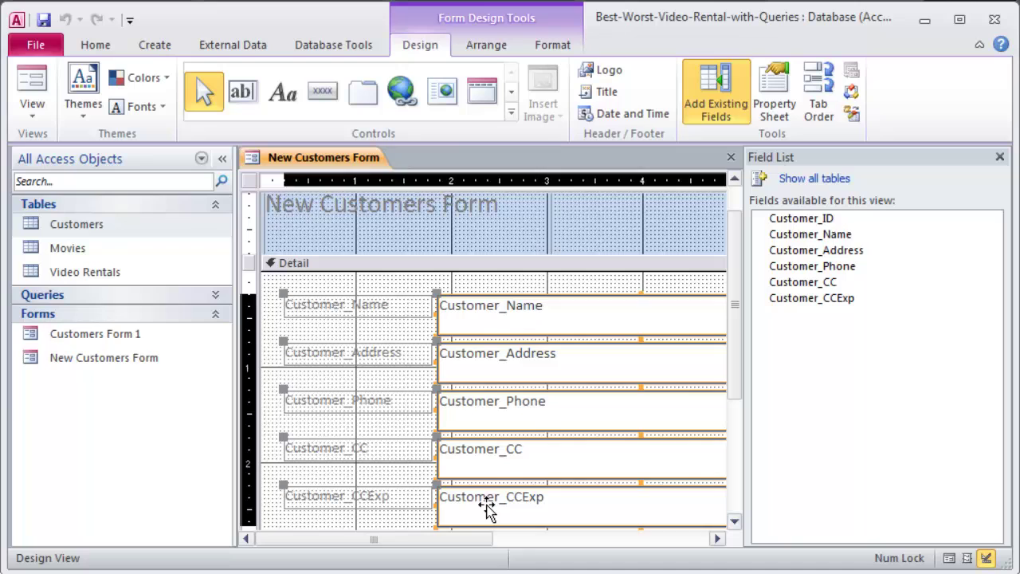
{"action": "left_click_drag", "start_coordinate": [734, 319], "coordinate": [736, 346]}
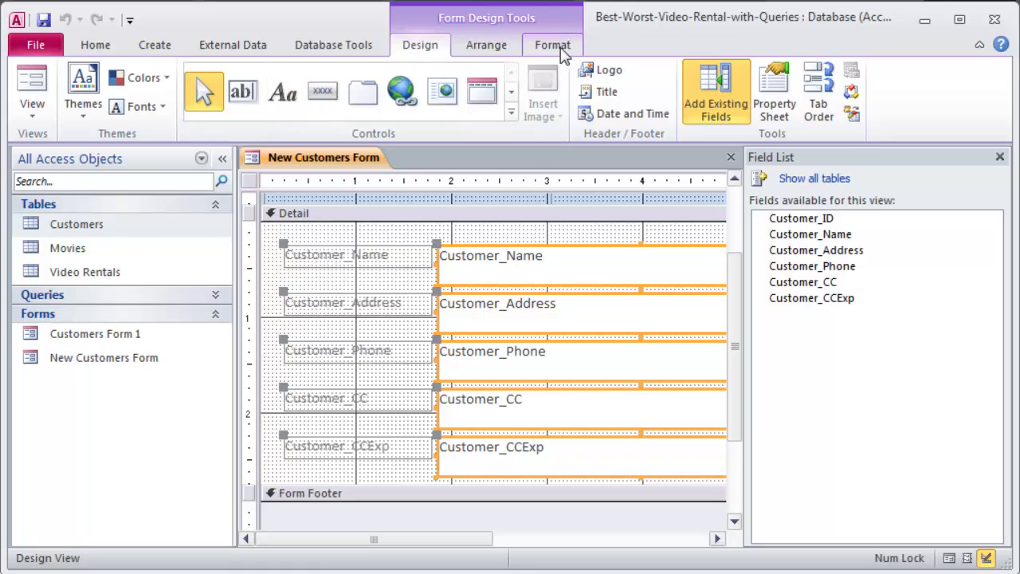
Format the five selected field boxes as 16 pt, dark purple, bold text.
{"action": "left_click", "coordinate": [552, 45]}
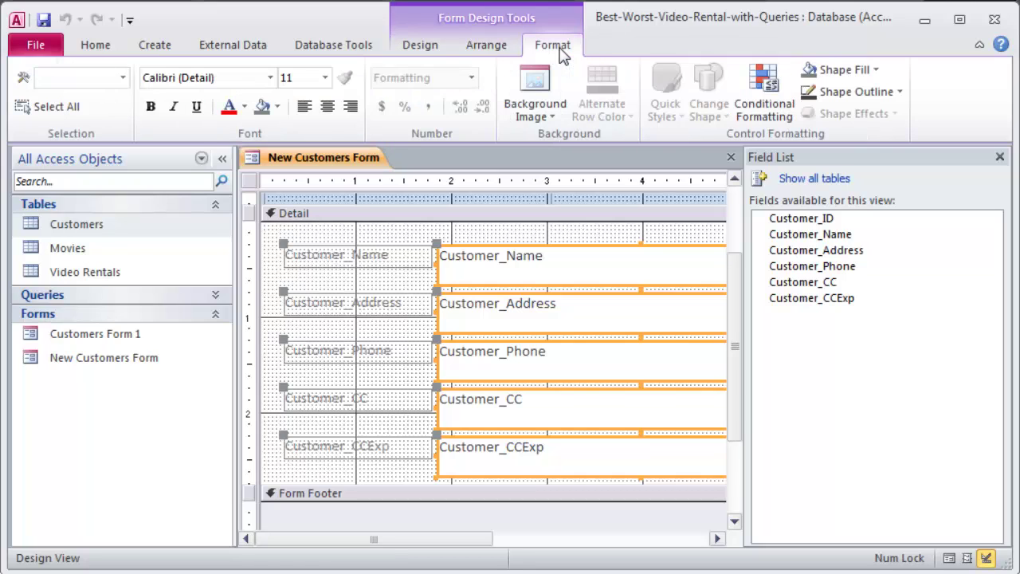
{"action": "left_click", "coordinate": [324, 78]}
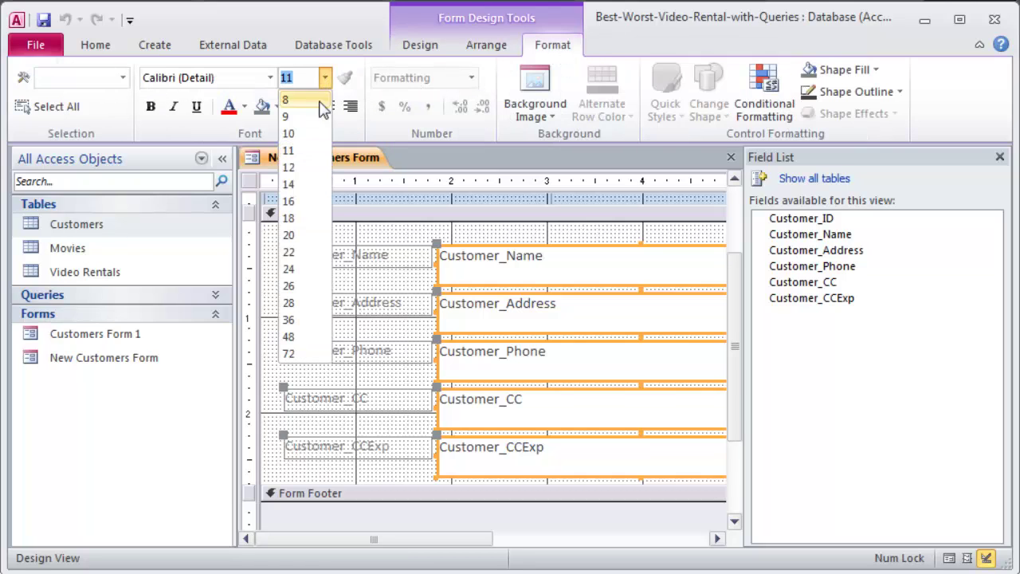
{"action": "left_click", "coordinate": [288, 218]}
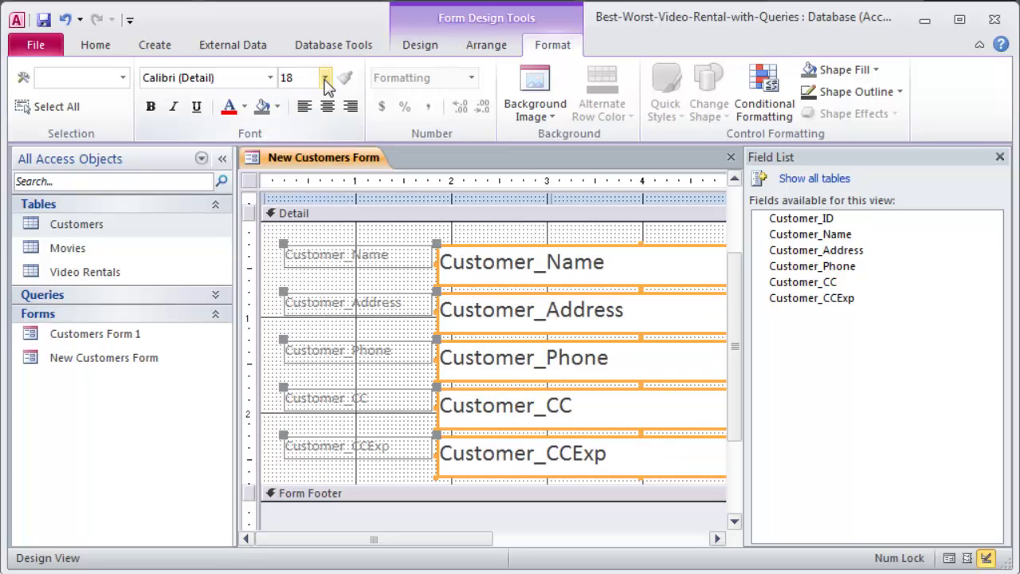
{"action": "left_click", "coordinate": [324, 77]}
{"action": "left_click", "coordinate": [301, 201]}
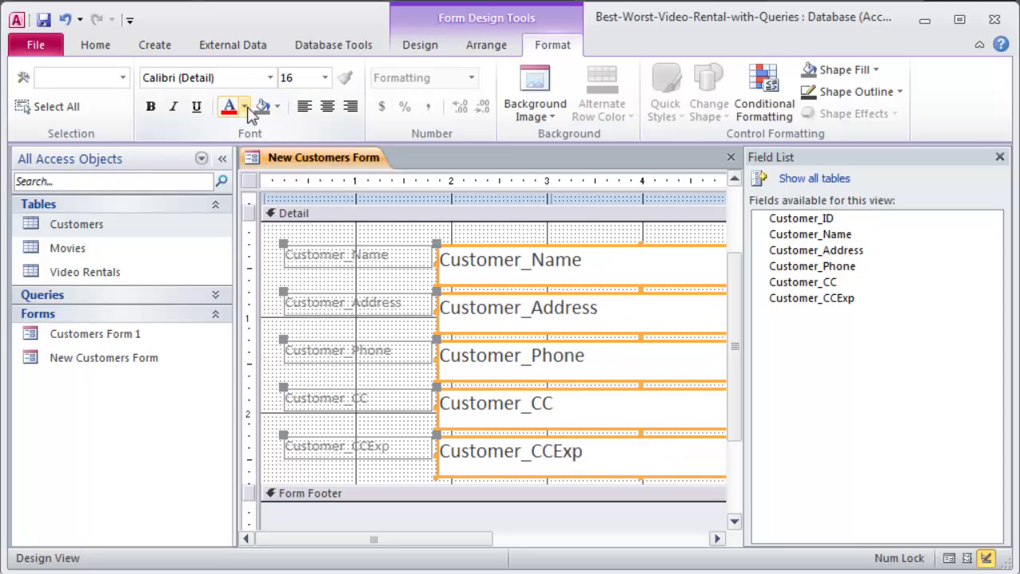
{"action": "left_click", "coordinate": [245, 109]}
{"action": "left_click", "coordinate": [353, 235]}
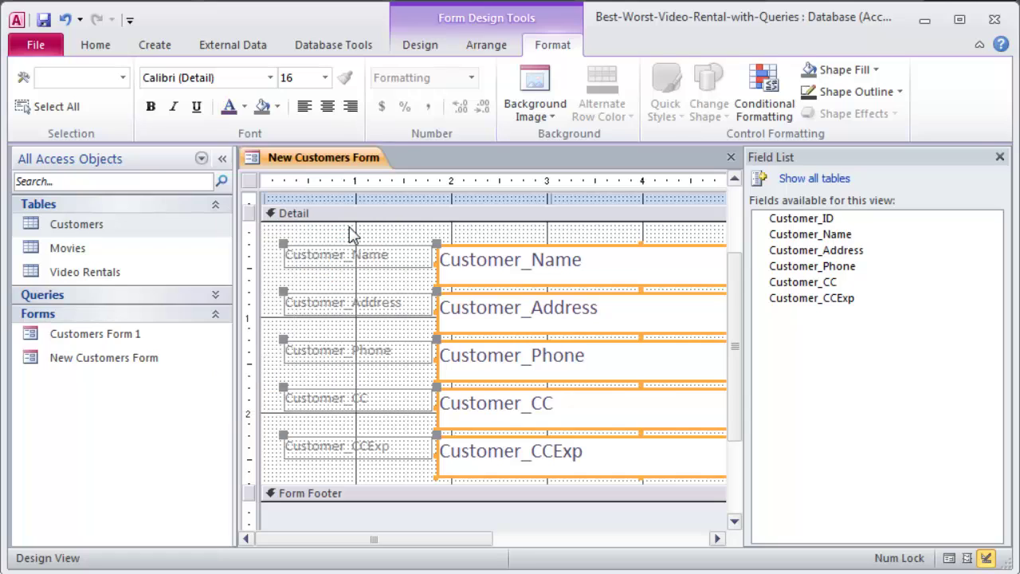
{"action": "left_click", "coordinate": [150, 107]}
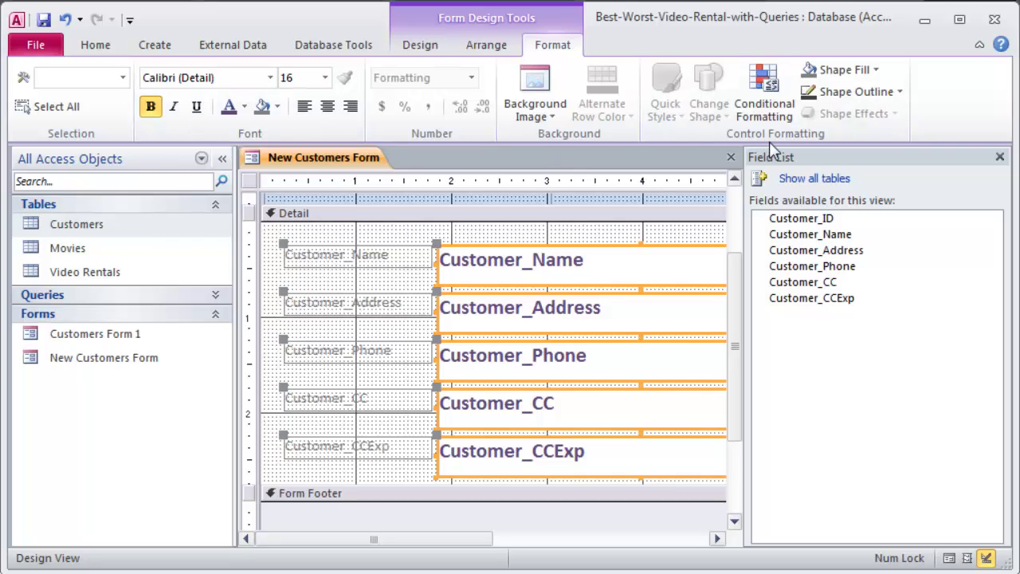
{"action": "left_click", "coordinate": [433, 48]}
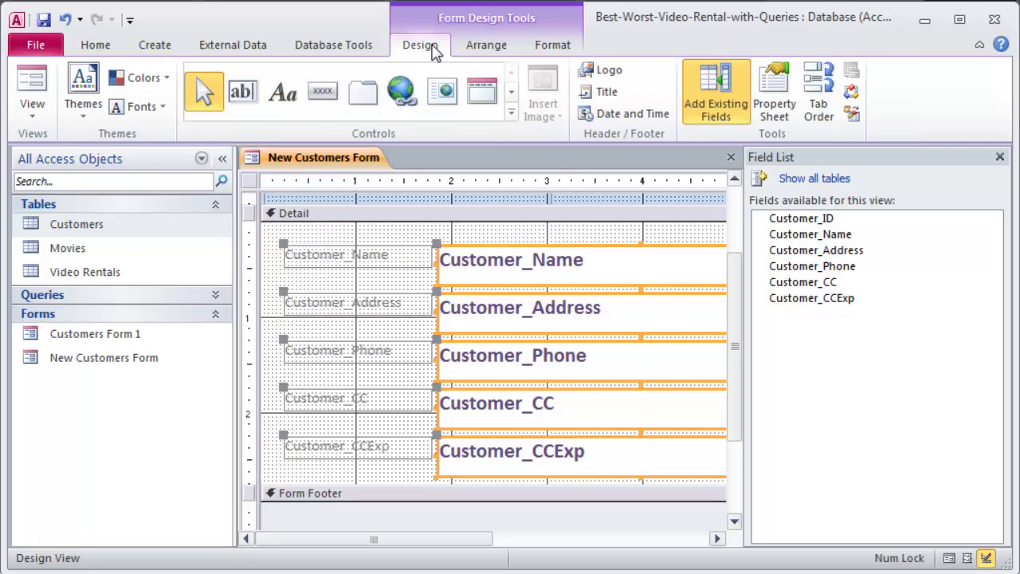
Switch to Form View and start a new blank record.
{"action": "left_click", "coordinate": [32, 106]}
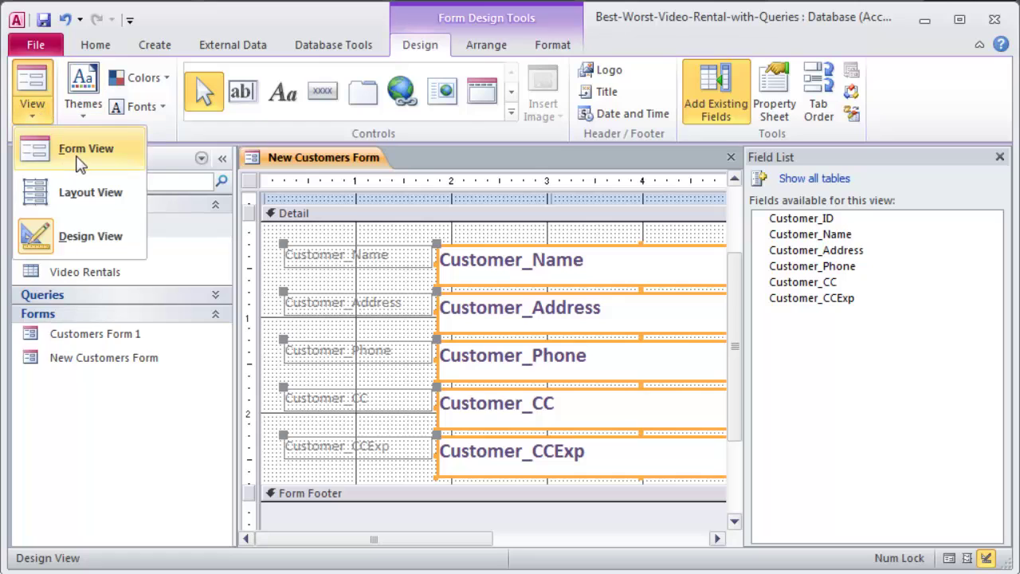
{"action": "left_click", "coordinate": [79, 162]}
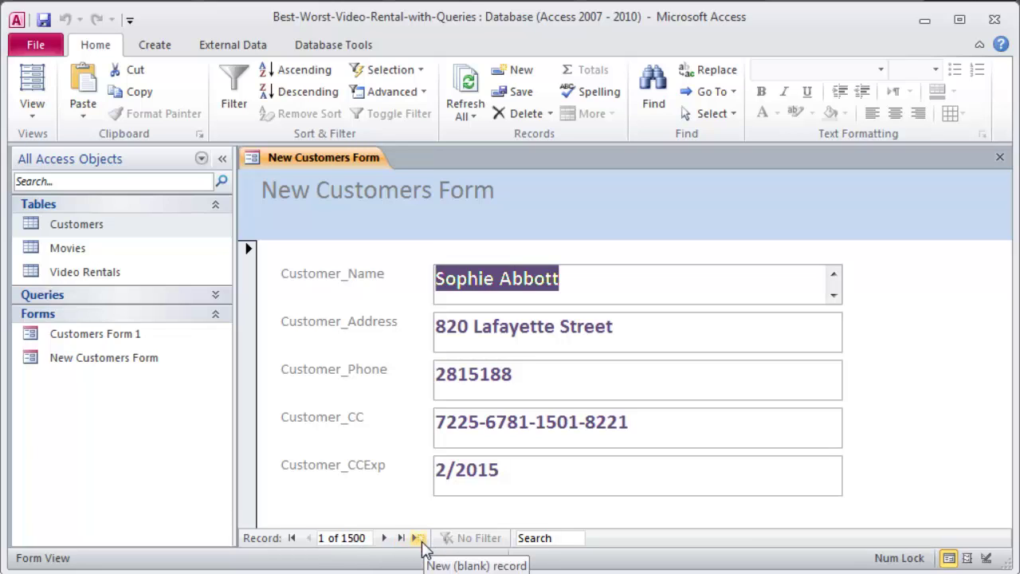
{"action": "left_click", "coordinate": [419, 540]}
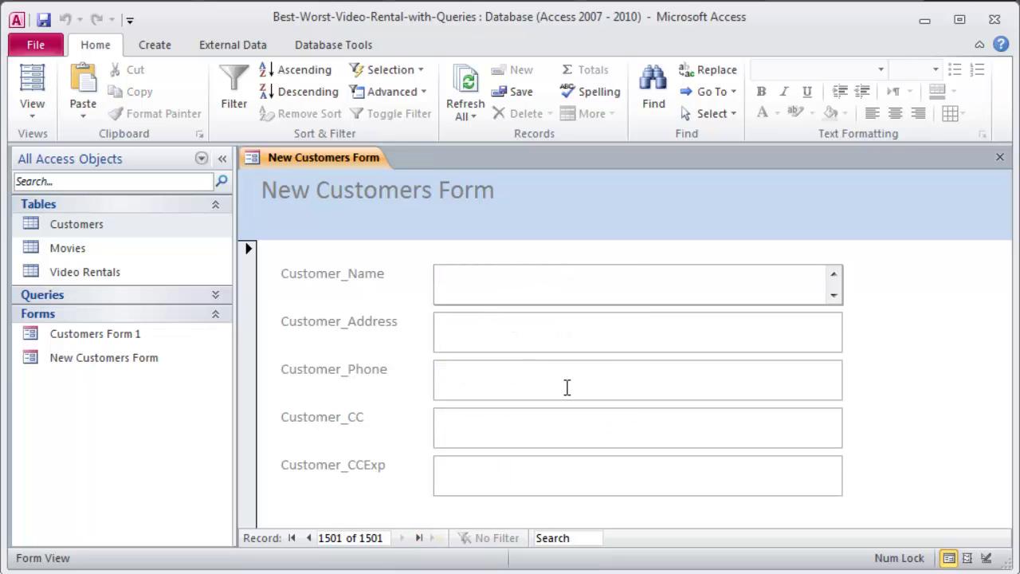
Enter the customer's name, address, phone number, card number and expiry date in record 1501.
{"action": "key", "text": "Tab"}
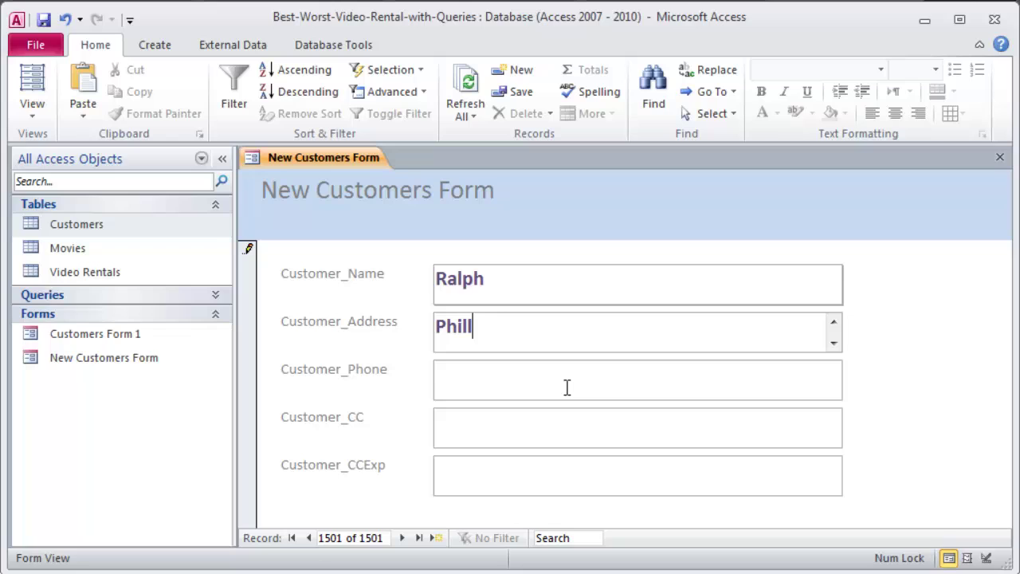
{"action": "key", "text": "Tab"}
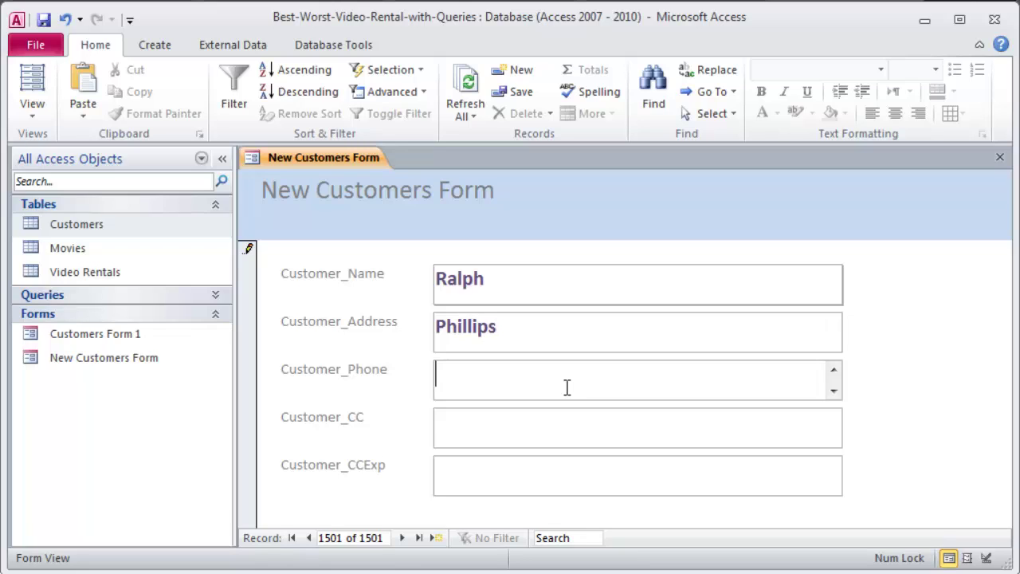
{"action": "type", "text": "555-123-4"}
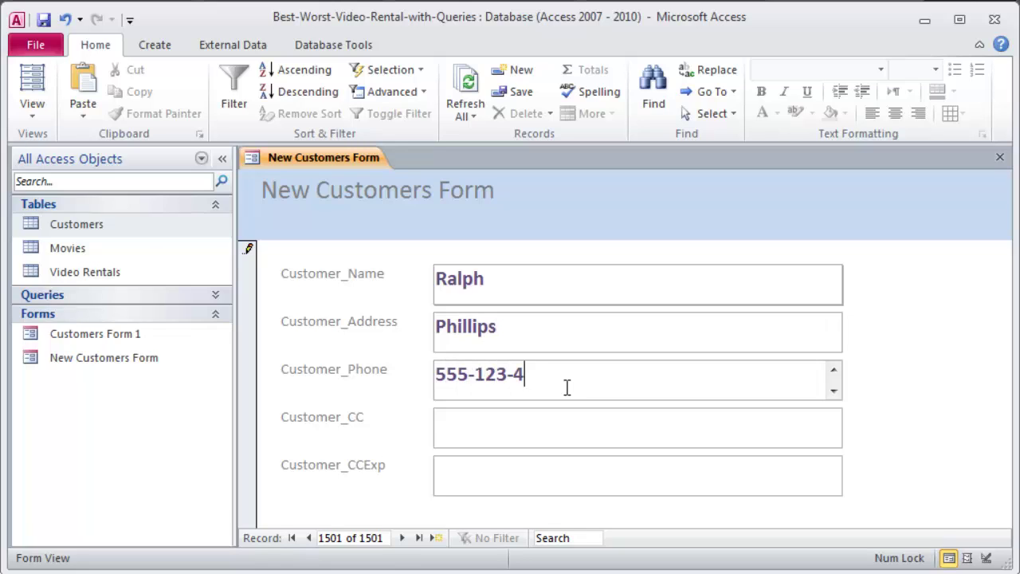
{"action": "type", "text": "567"}
{"action": "key", "text": "Tab"}
{"action": "type", "text": "1234-"}
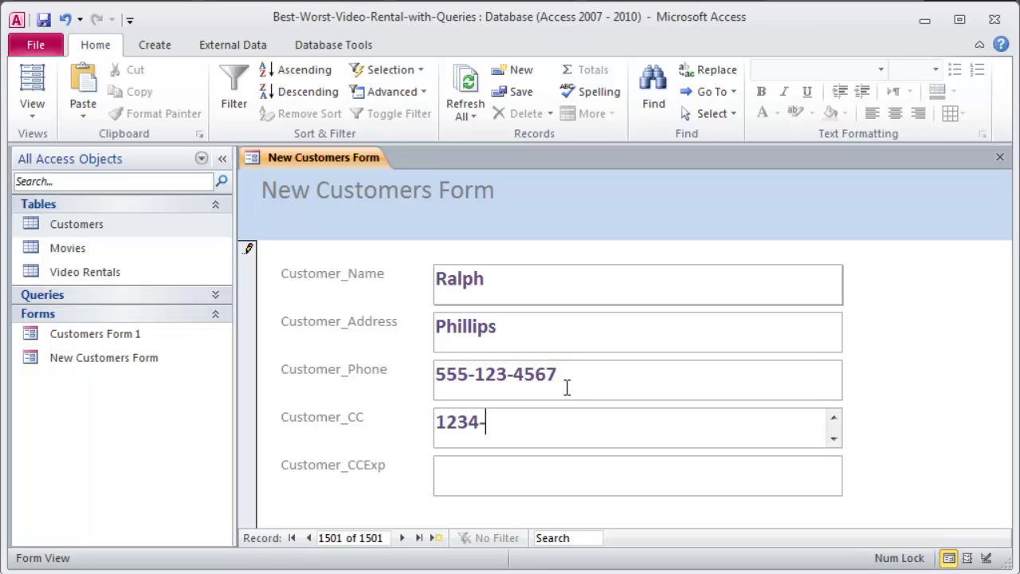
{"action": "type", "text": "1234-1234"}
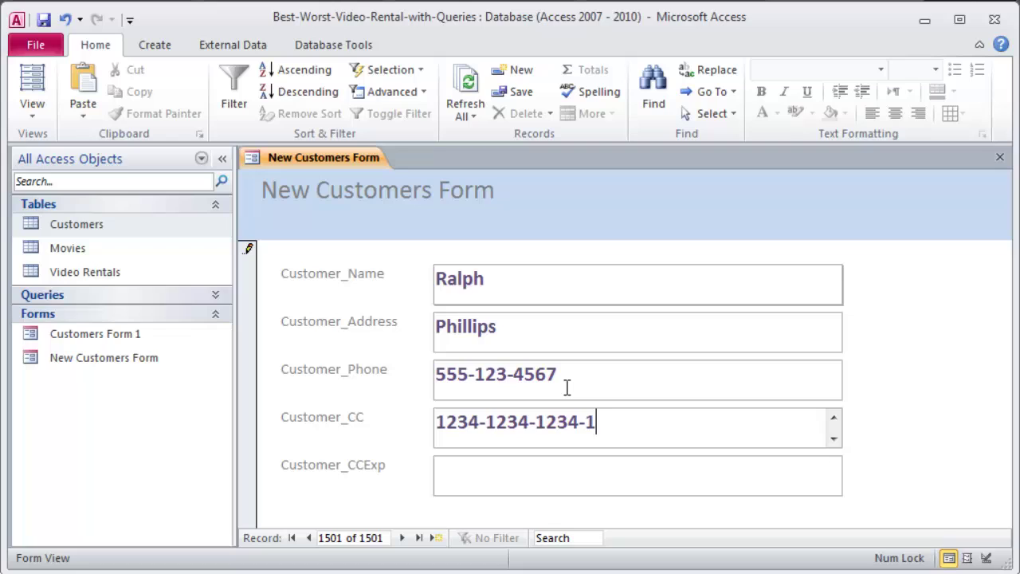
{"action": "type", "text": "3"}
{"action": "key", "text": "BackSpace"}
{"action": "type", "text": "234"}
{"action": "key", "text": "Tab"}
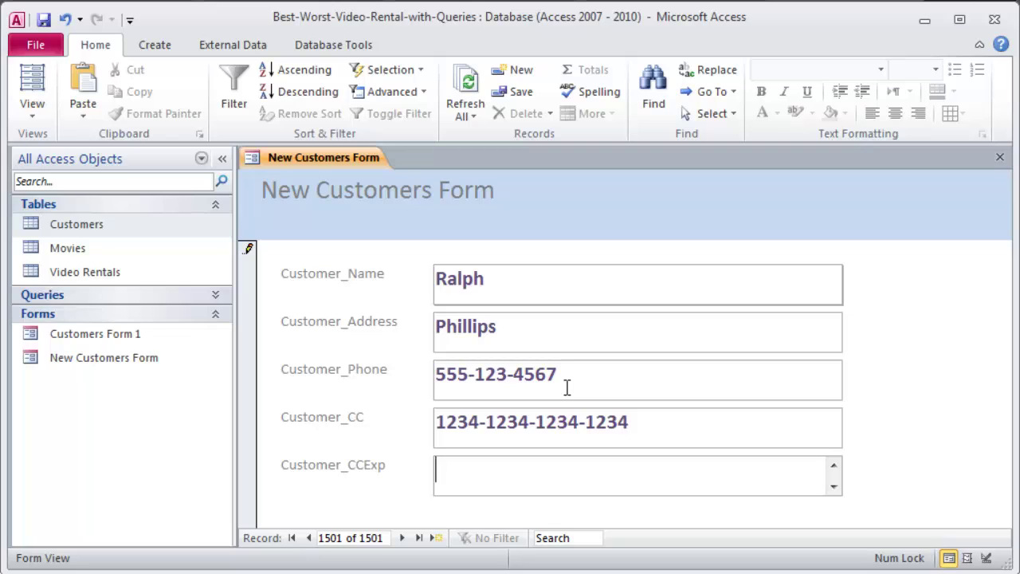
{"action": "type", "text": "4/2014"}
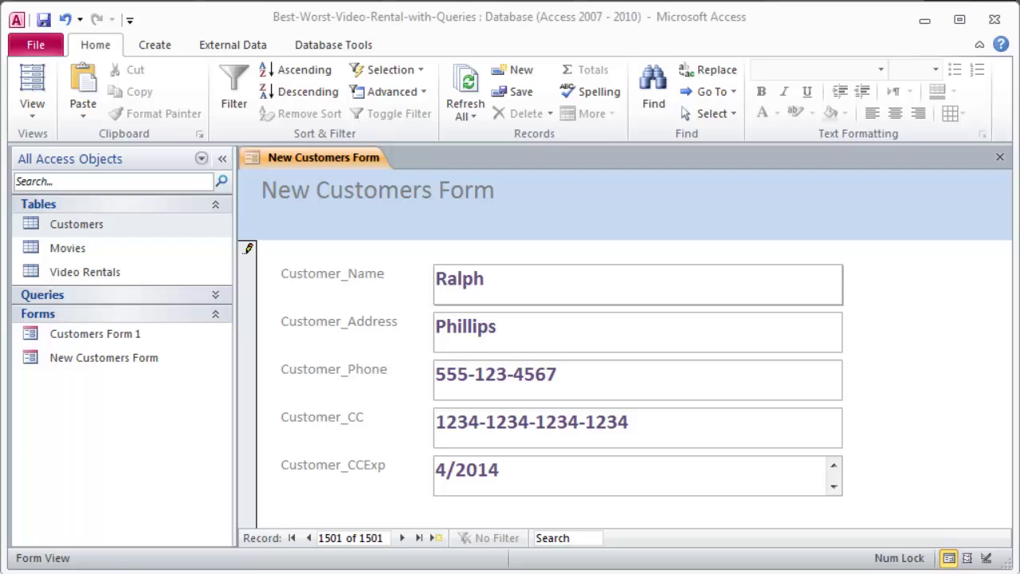
Dismiss the null primary key warning and check each of the five filled-in fields.
{"action": "left_click_drag", "start_coordinate": [699, 332], "coordinate": [633, 278]}
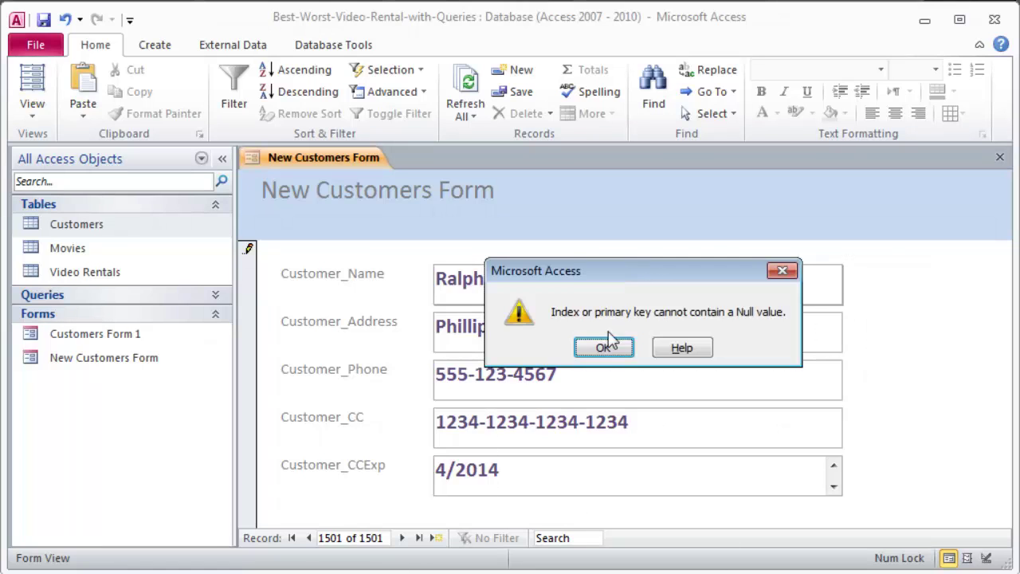
{"action": "left_click", "coordinate": [604, 349]}
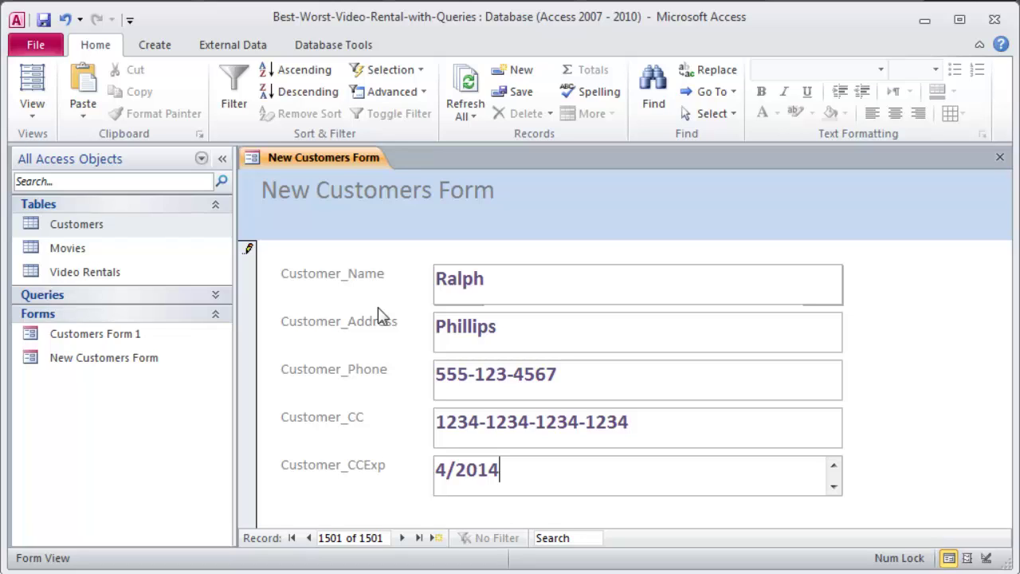
{"action": "left_click", "coordinate": [483, 287]}
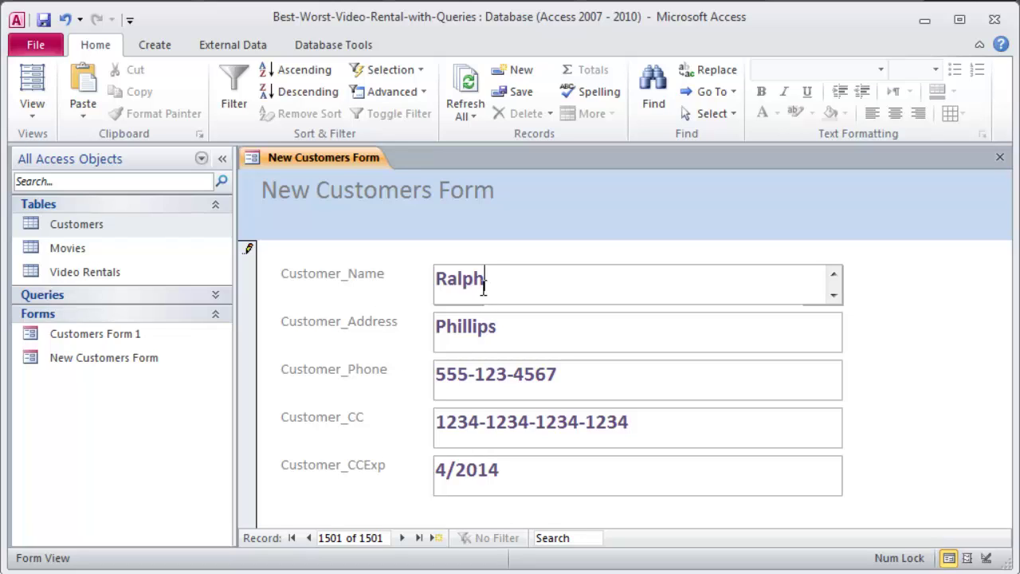
{"action": "left_click", "coordinate": [480, 338]}
{"action": "left_click", "coordinate": [497, 382]}
{"action": "left_click", "coordinate": [490, 433]}
{"action": "left_click", "coordinate": [493, 470]}
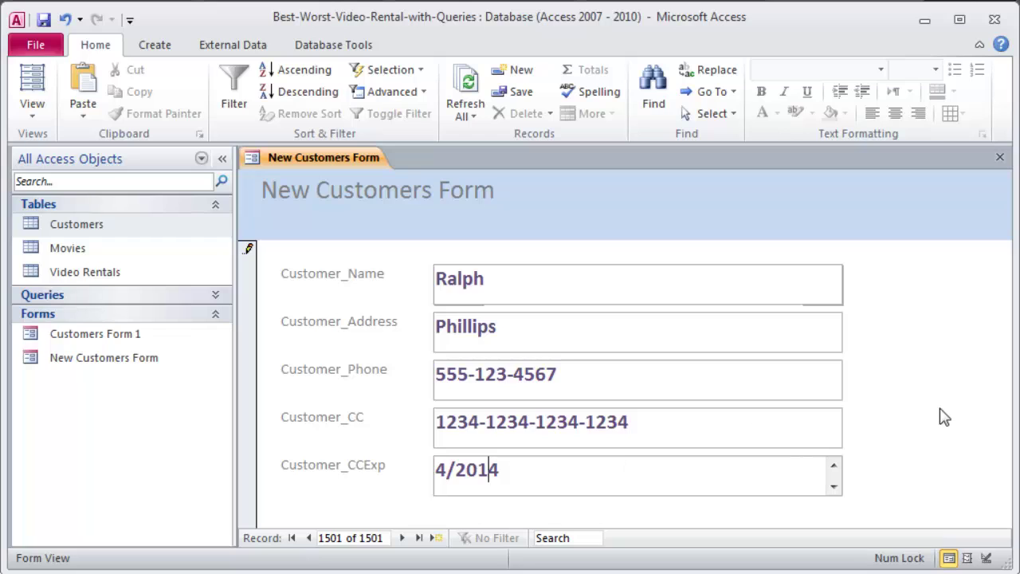
Close the form without saving design changes, accepting that record 1501 is discarded.
{"action": "left_click", "coordinate": [999, 162]}
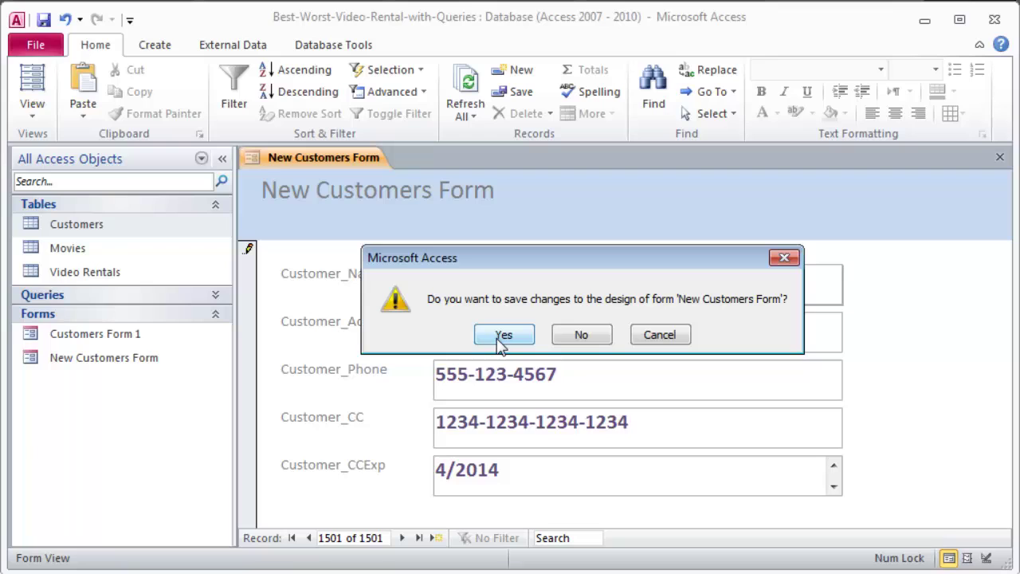
{"action": "left_click", "coordinate": [588, 344]}
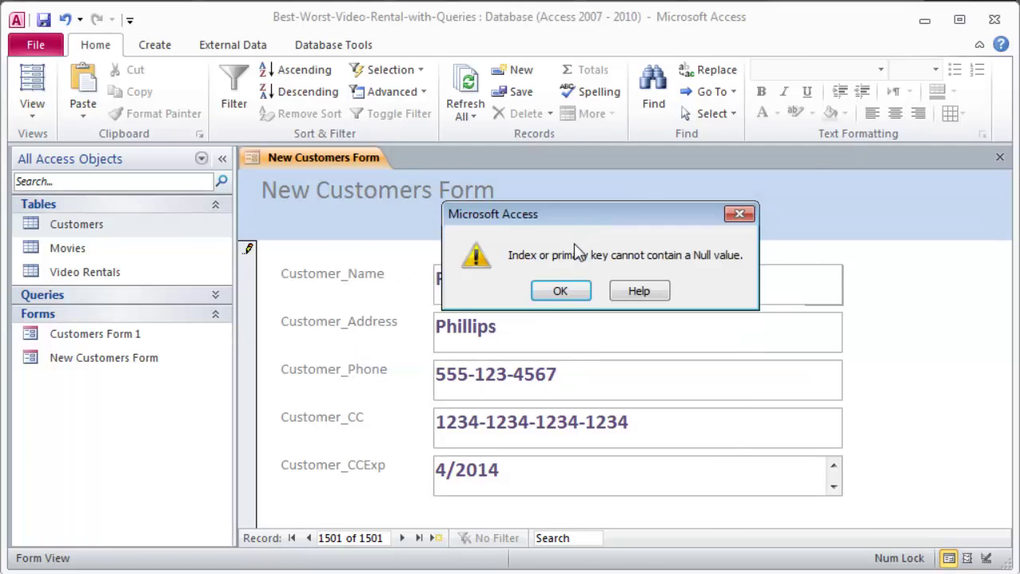
{"action": "left_click", "coordinate": [558, 294]}
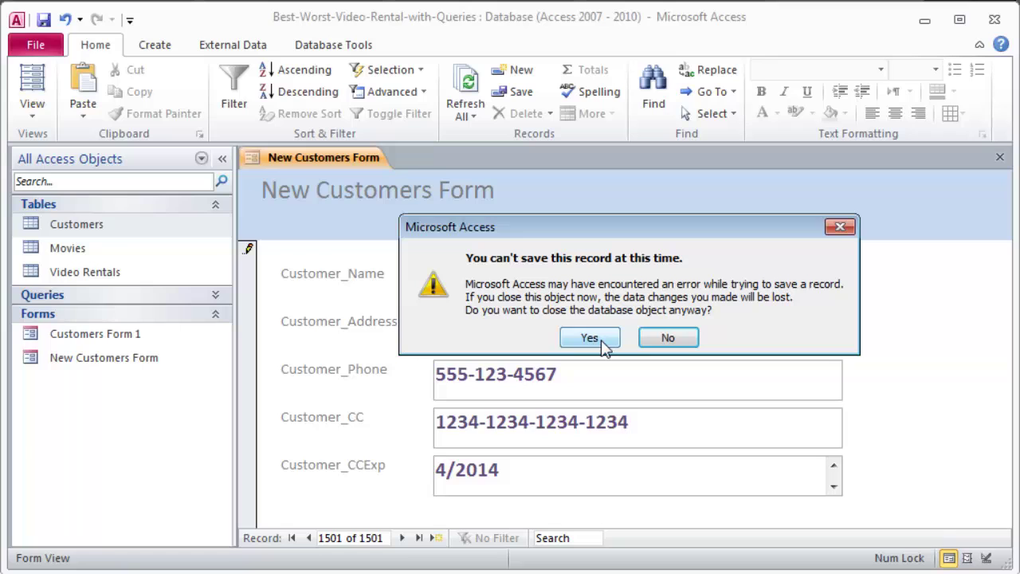
{"action": "left_click", "coordinate": [590, 338]}
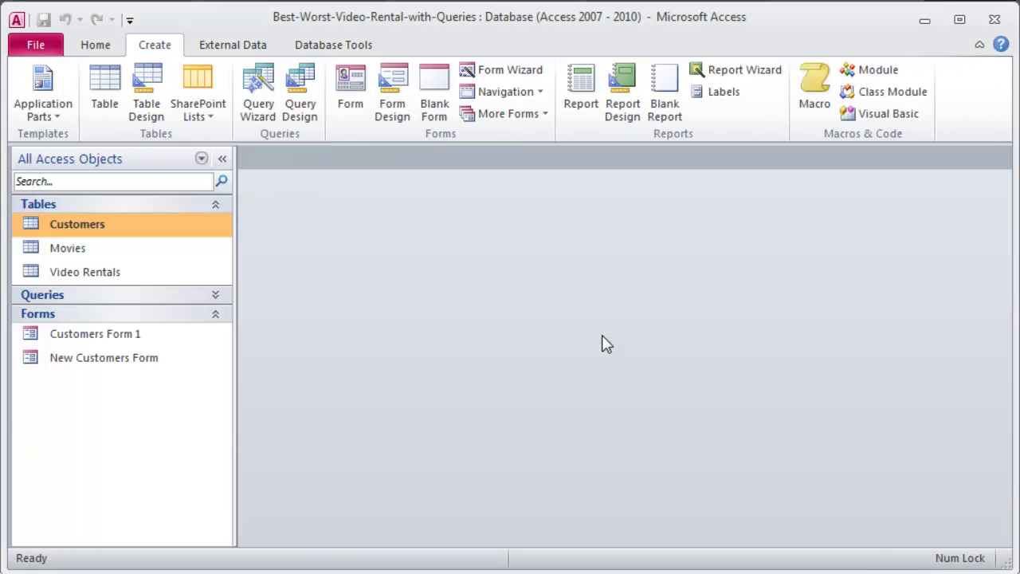
Inspect the Customers table, close it, and reopen New Customers Form at record 1 of 1500.
{"action": "double_click", "coordinate": [95, 231]}
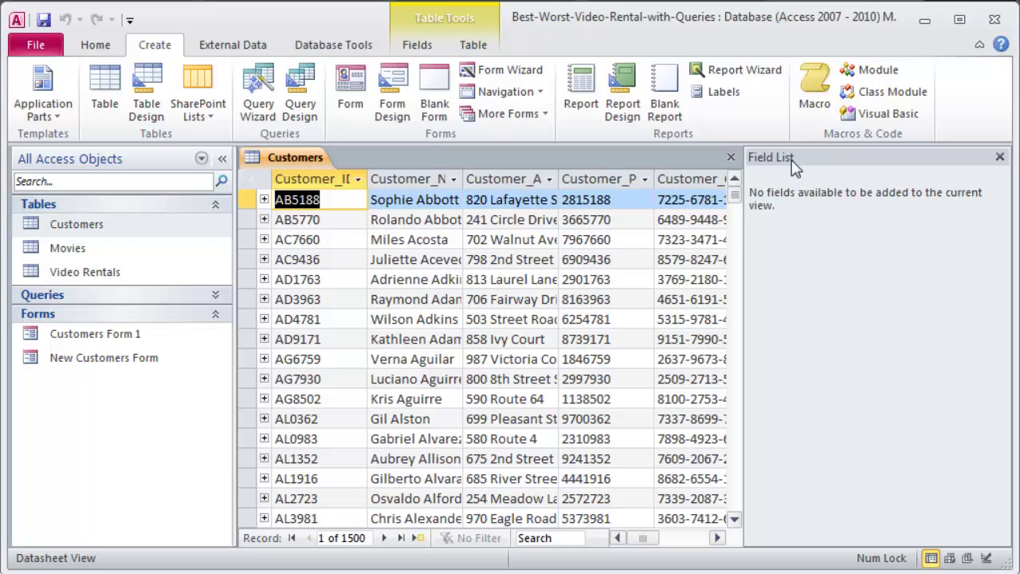
{"action": "left_click", "coordinate": [731, 157]}
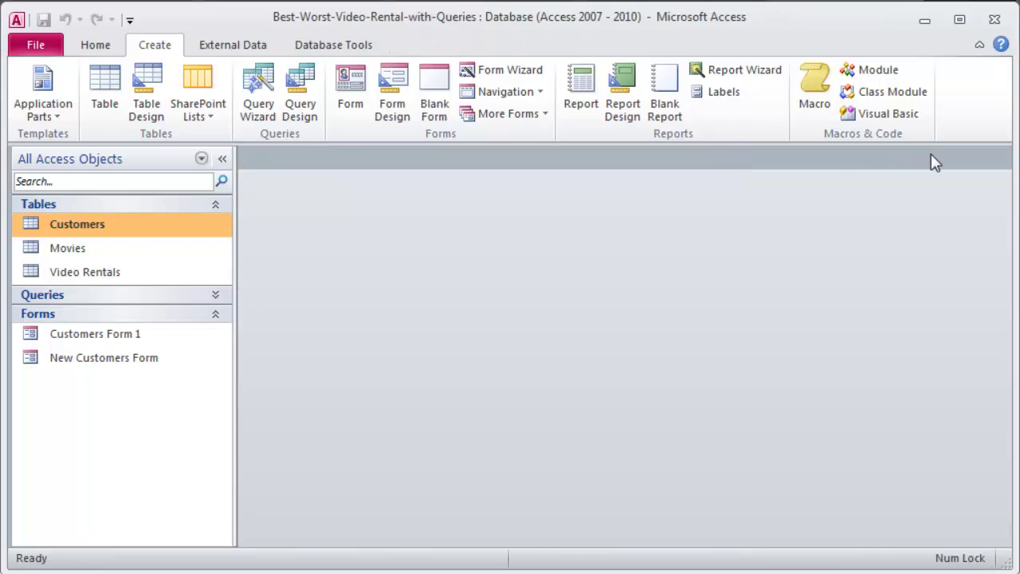
{"action": "double_click", "coordinate": [76, 359]}
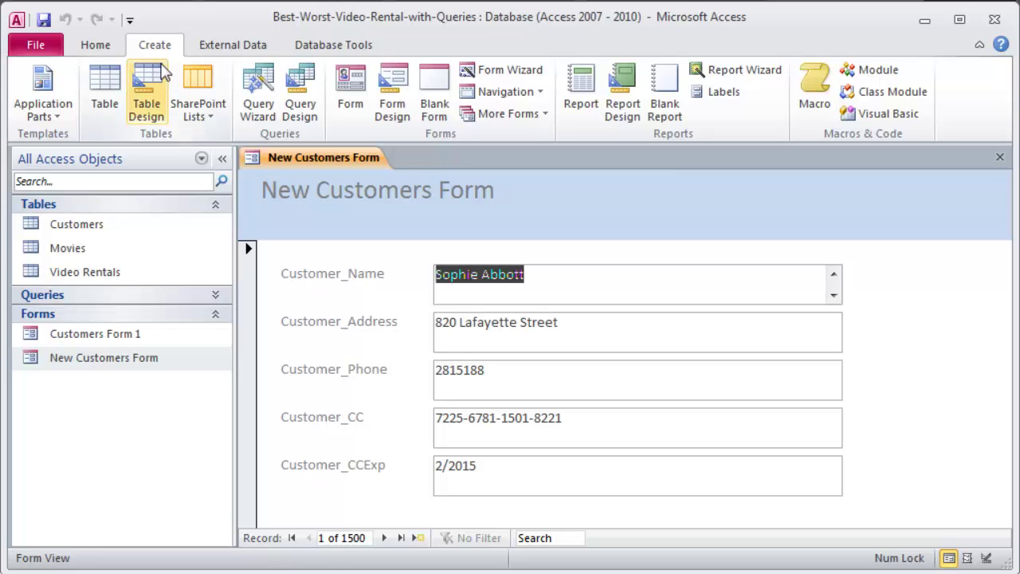
Switch the form to Design View and adjust the Detail section's height.
{"action": "left_click", "coordinate": [95, 45]}
{"action": "left_click", "coordinate": [32, 105]}
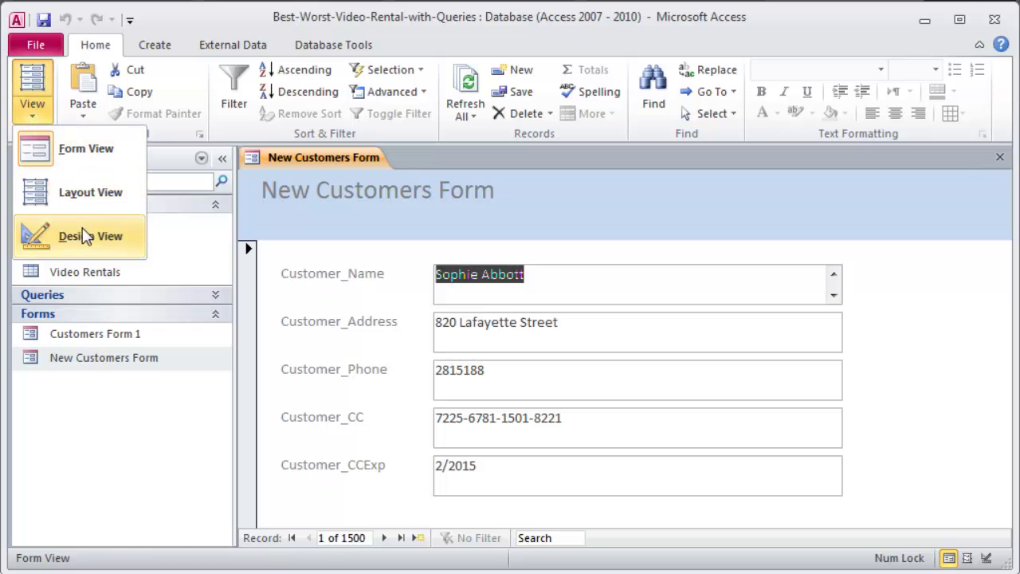
{"action": "left_click", "coordinate": [48, 236]}
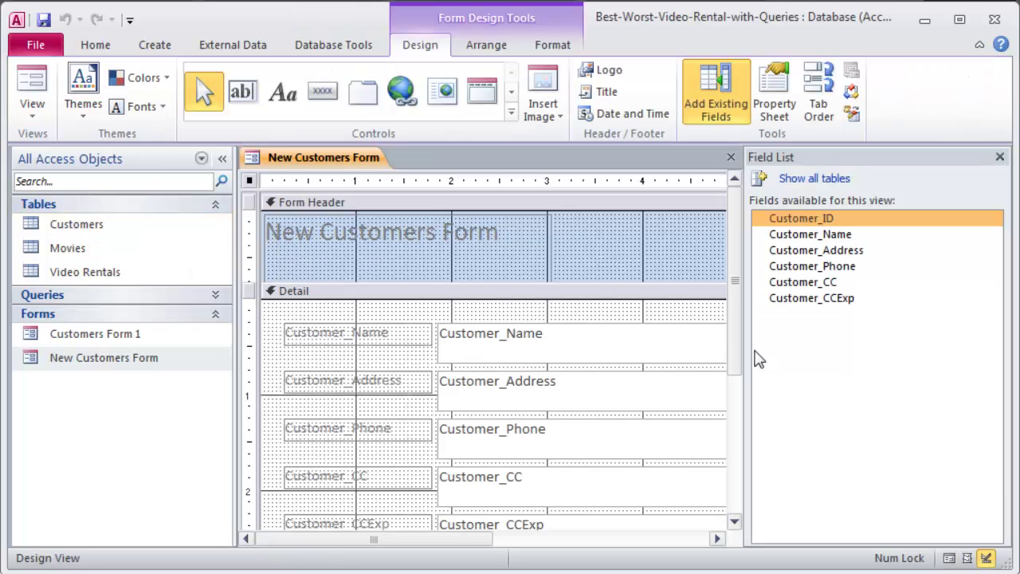
{"action": "left_click_drag", "start_coordinate": [734, 343], "coordinate": [733, 410]}
{"action": "left_click", "coordinate": [452, 432]}
{"action": "left_click_drag", "start_coordinate": [453, 432], "coordinate": [446, 515]}
{"action": "left_click_drag", "start_coordinate": [733, 388], "coordinate": [734, 467]}
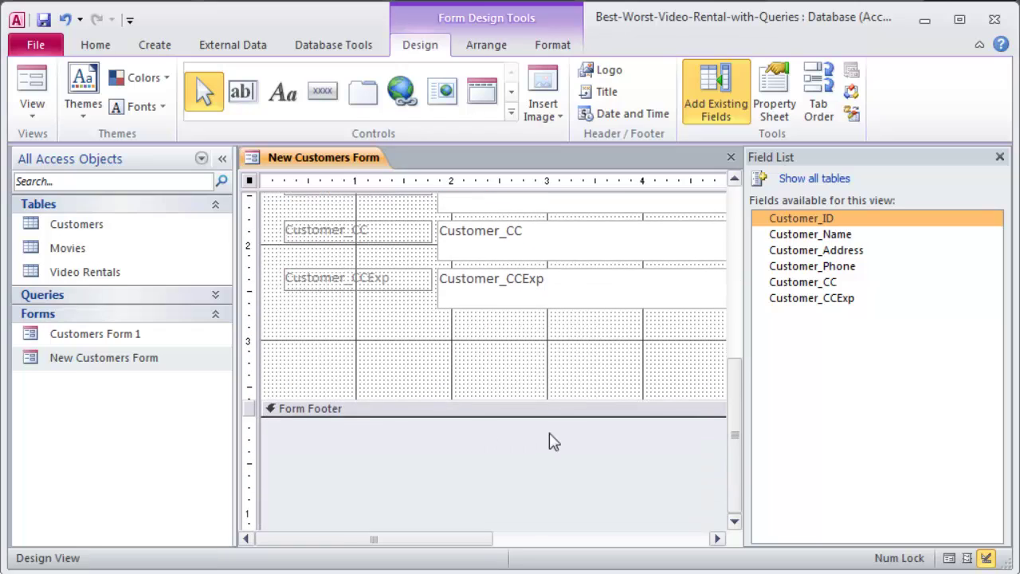
{"action": "left_click", "coordinate": [454, 410]}
{"action": "left_click_drag", "start_coordinate": [452, 401], "coordinate": [453, 424]}
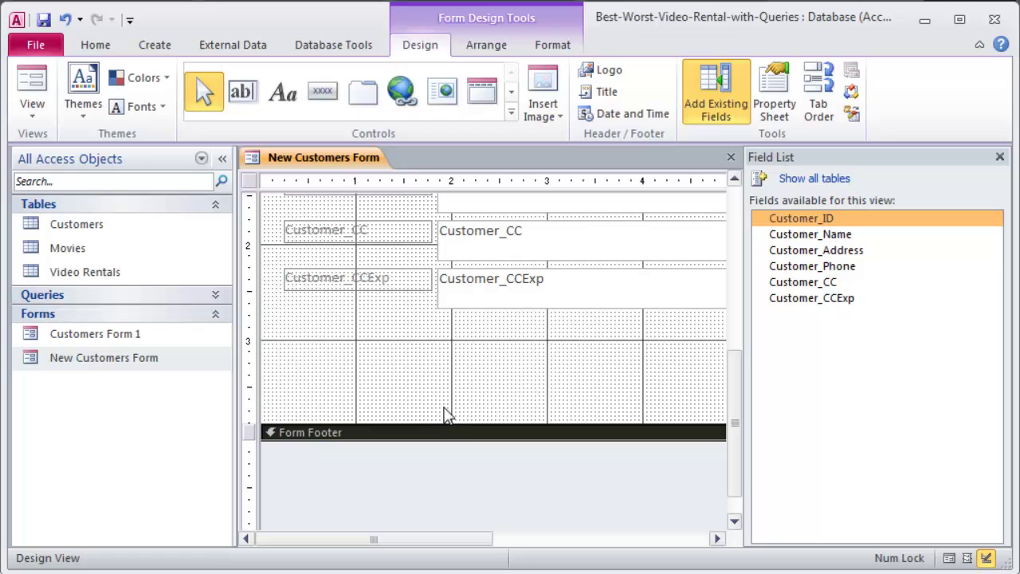
{"action": "left_click_drag", "start_coordinate": [733, 392], "coordinate": [732, 291]}
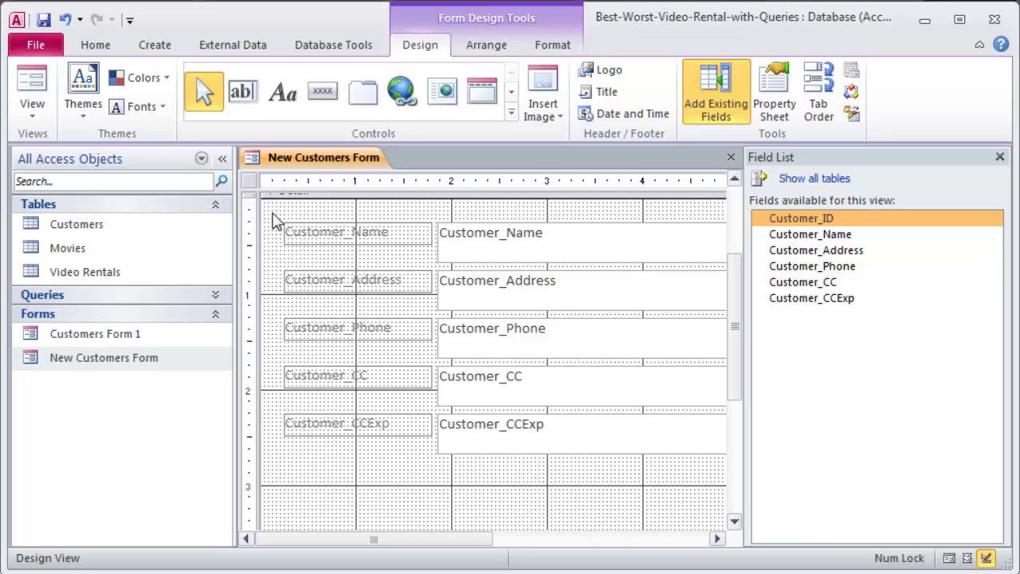
Select the five label and text box pairs and drag them lower in Detail.
{"action": "mouse_move", "coordinate": [275, 221]}
{"action": "left_mouse_down"}
{"action": "mouse_move", "coordinate": [542, 348]}
{"action": "mouse_move", "coordinate": [752, 471]}
{"action": "mouse_move", "coordinate": [516, 460]}
{"action": "mouse_move", "coordinate": [385, 468]}
{"action": "left_mouse_up"}
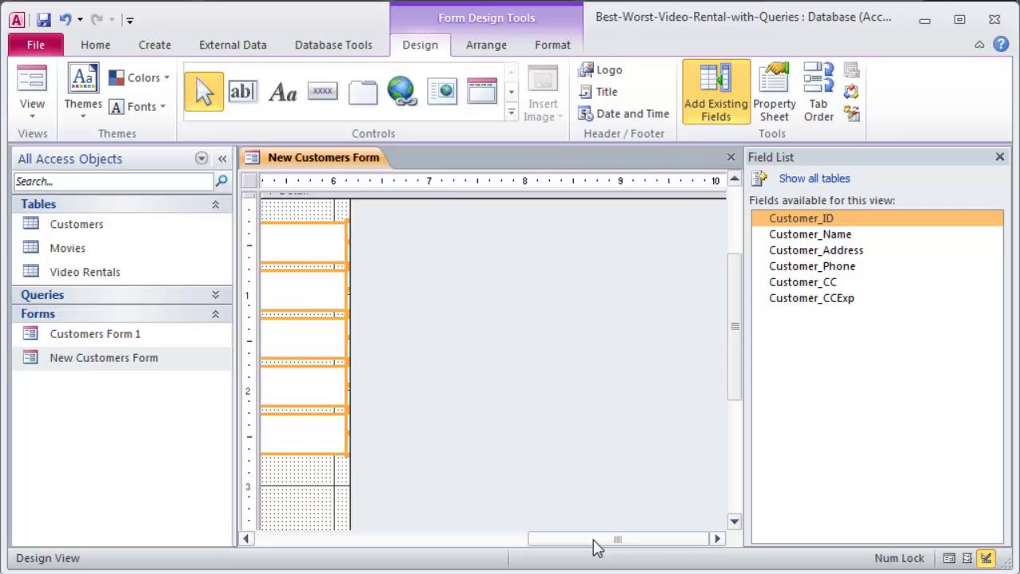
{"action": "left_click_drag", "start_coordinate": [597, 542], "coordinate": [312, 550]}
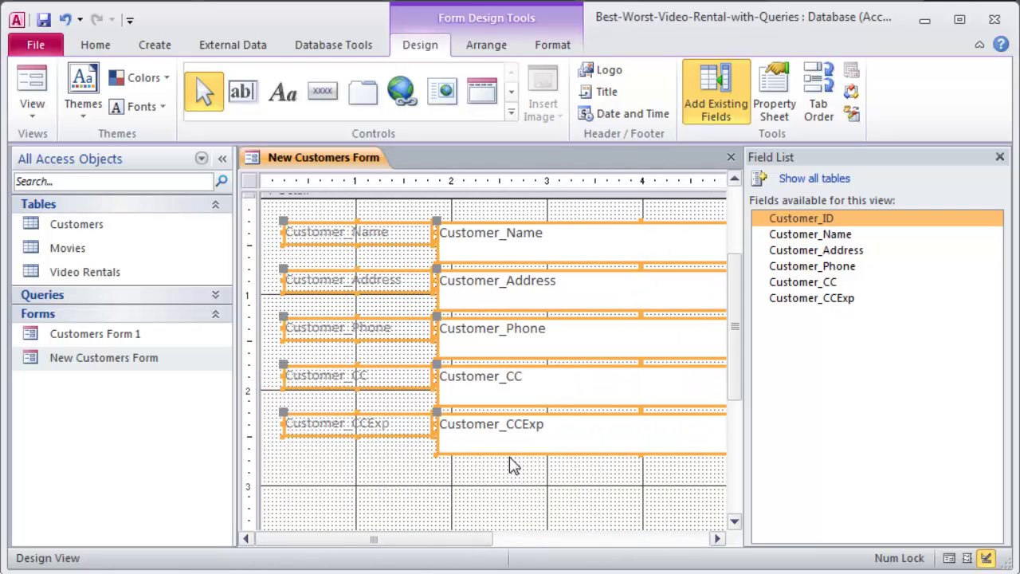
{"action": "left_click_drag", "start_coordinate": [510, 457], "coordinate": [513, 502]}
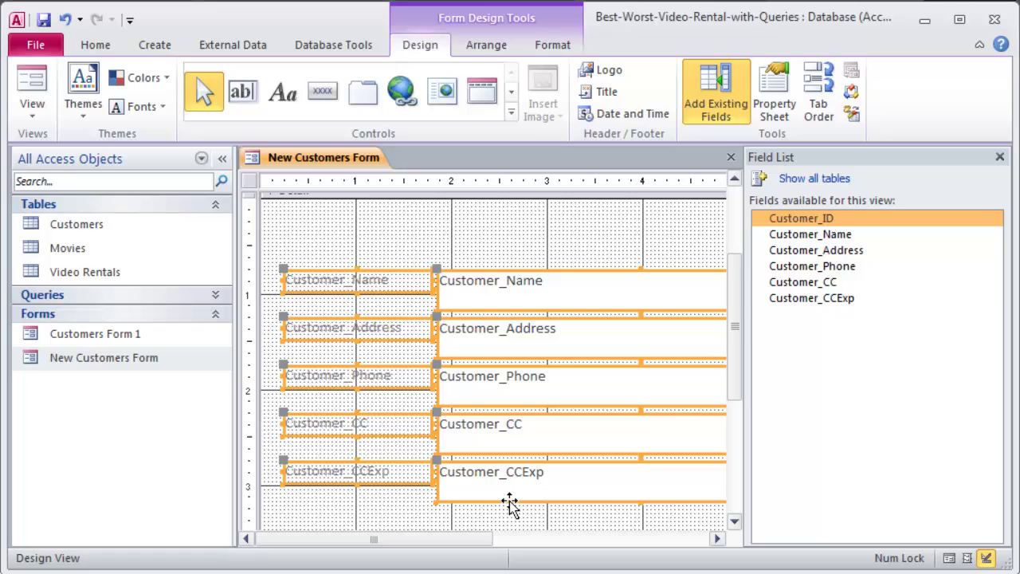
Reopen the Field List of available fields with Add Existing Fields.
{"action": "left_click", "coordinate": [502, 255]}
{"action": "scroll", "coordinate": [589, 275], "scroll_direction": "up", "scroll_amount": 2}
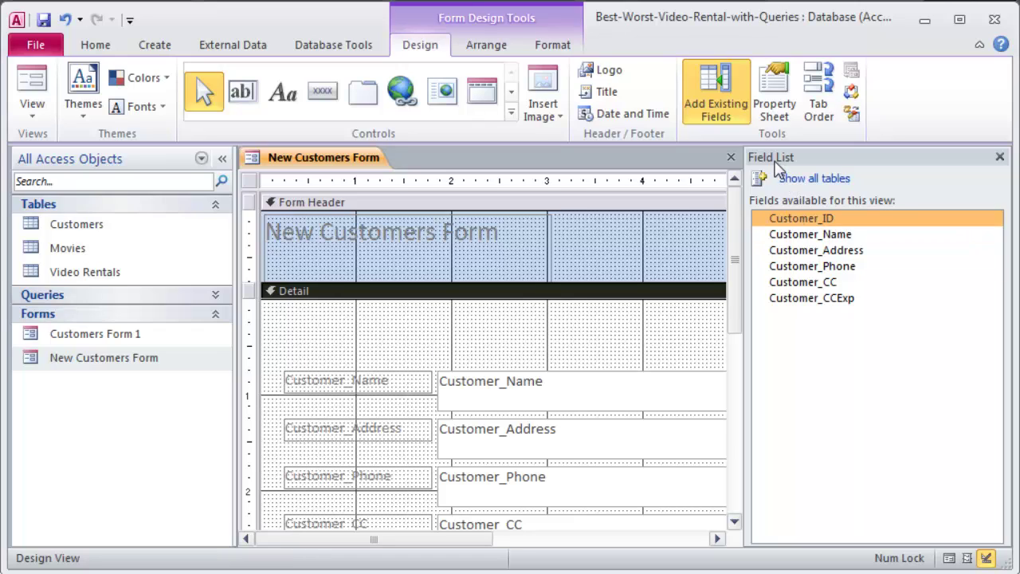
{"action": "left_click", "coordinate": [999, 157]}
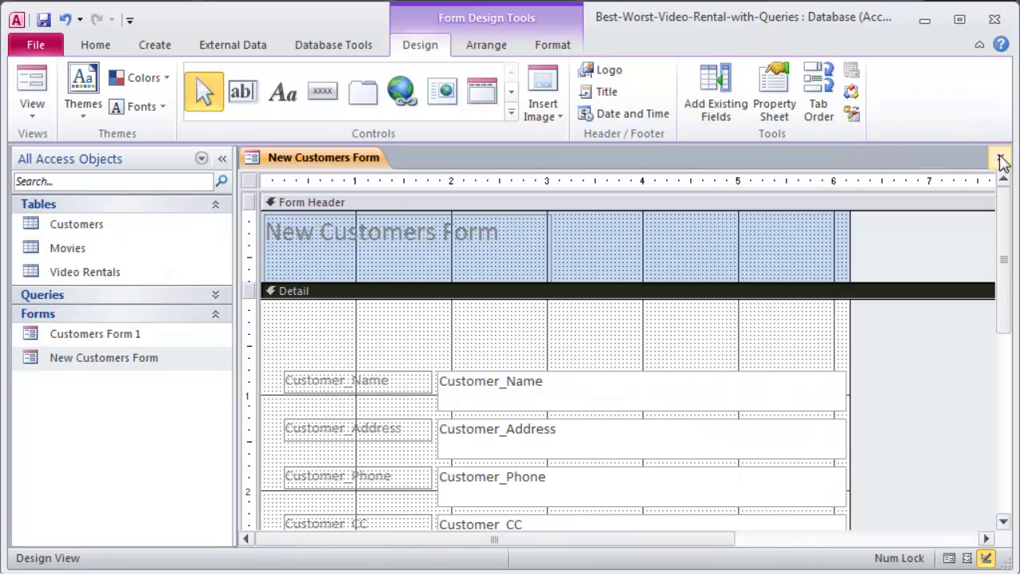
{"action": "left_click", "coordinate": [718, 87]}
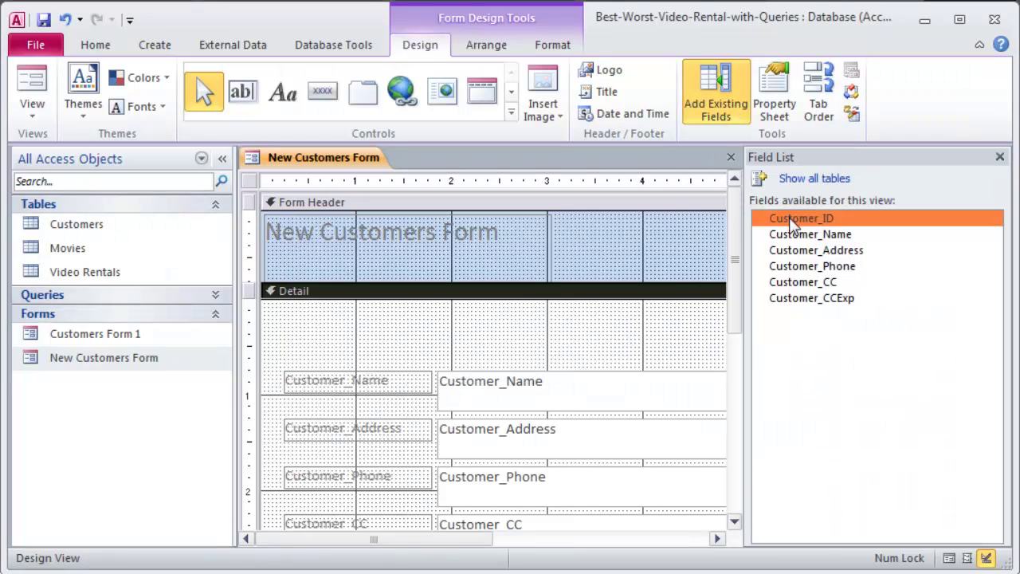
Place Customer_ID in the Detail section and align its label and box above Customer_Name.
{"action": "left_click_drag", "start_coordinate": [792, 225], "coordinate": [329, 338]}
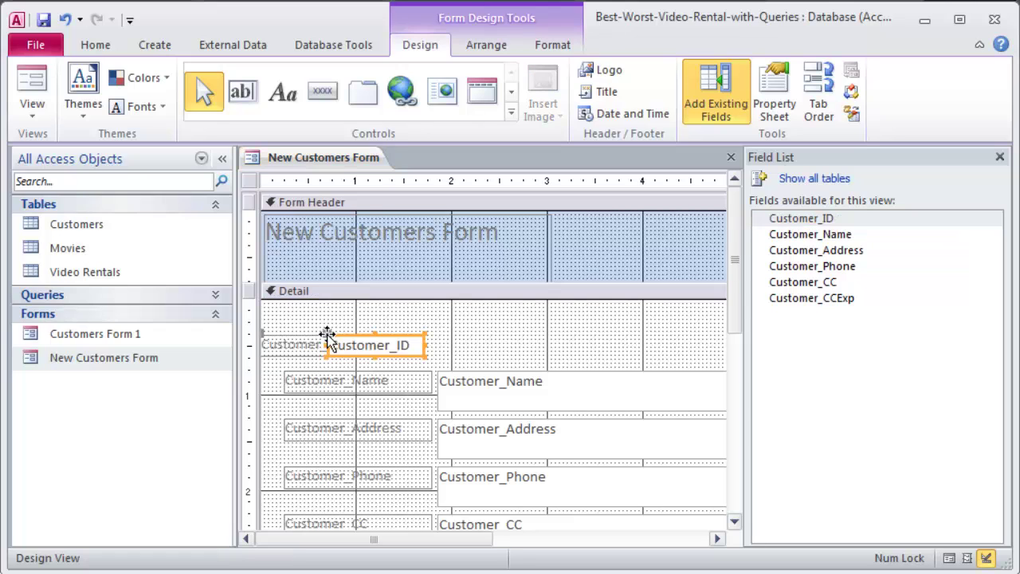
{"action": "left_click_drag", "start_coordinate": [434, 347], "coordinate": [473, 326]}
{"action": "left_click_drag", "start_coordinate": [372, 327], "coordinate": [284, 320]}
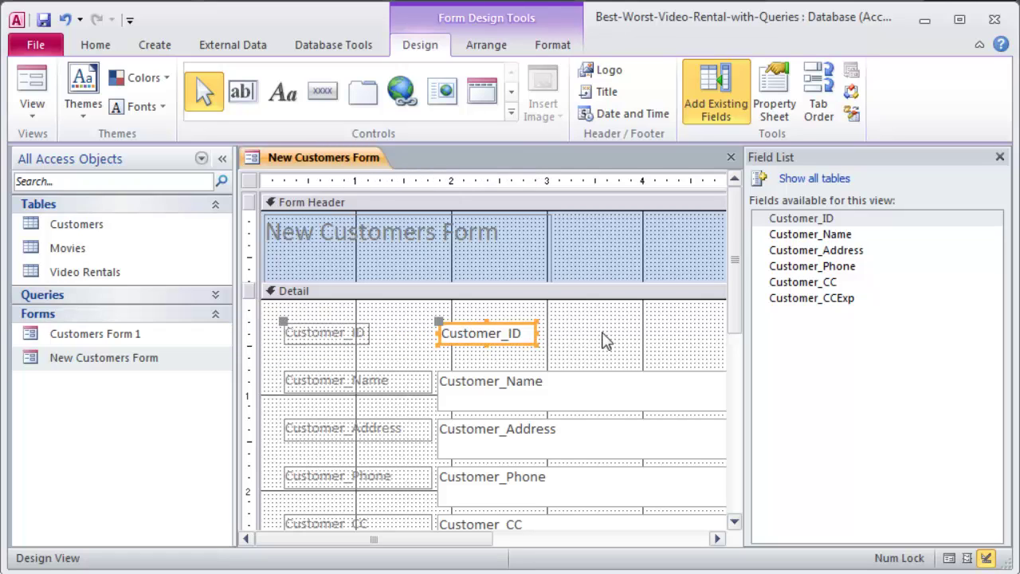
{"action": "left_click", "coordinate": [603, 338]}
{"action": "left_click", "coordinate": [530, 383]}
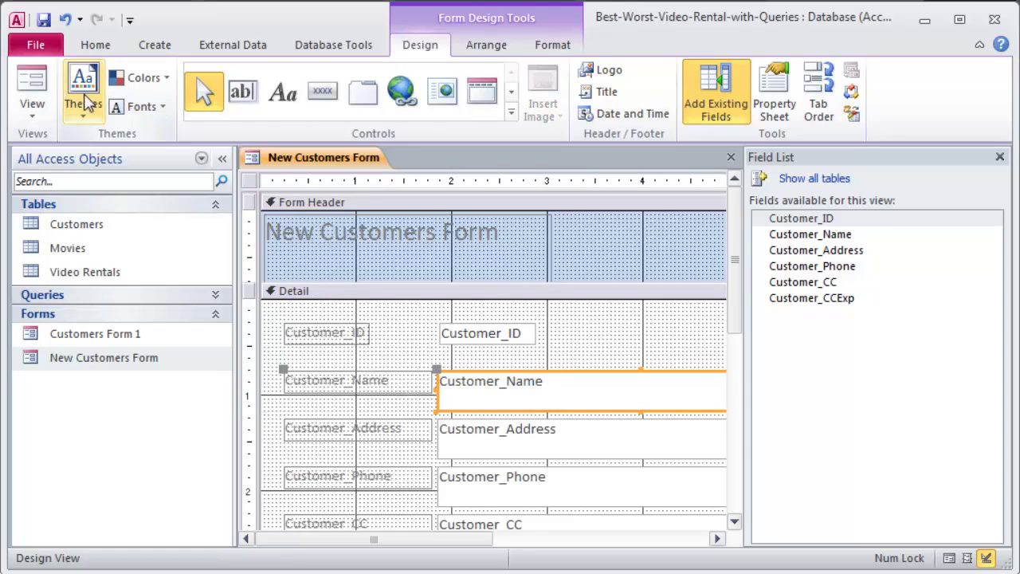
Copy Customer_Name's formatting onto the Customer_ID box with Format Painter.
{"action": "left_click", "coordinate": [550, 46]}
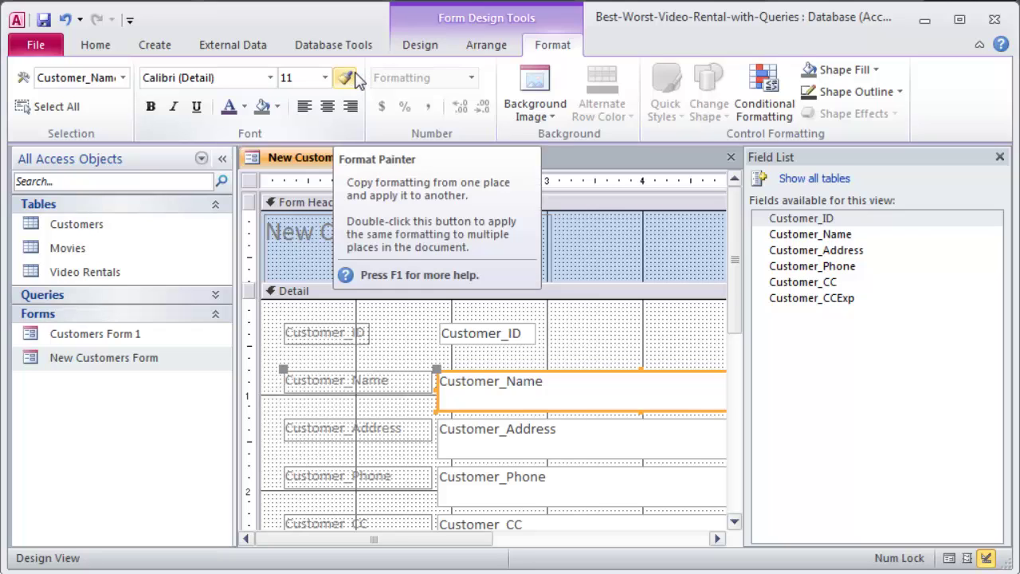
{"action": "left_click", "coordinate": [348, 78]}
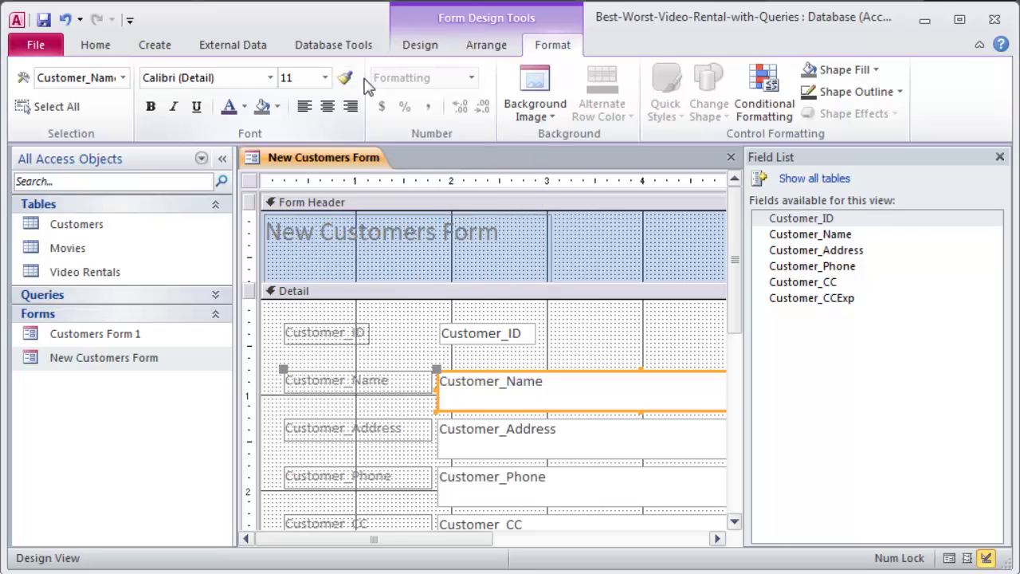
{"action": "left_click", "coordinate": [517, 346]}
Widen the Customer_ID text box to match the other data boxes.
{"action": "left_click", "coordinate": [526, 337]}
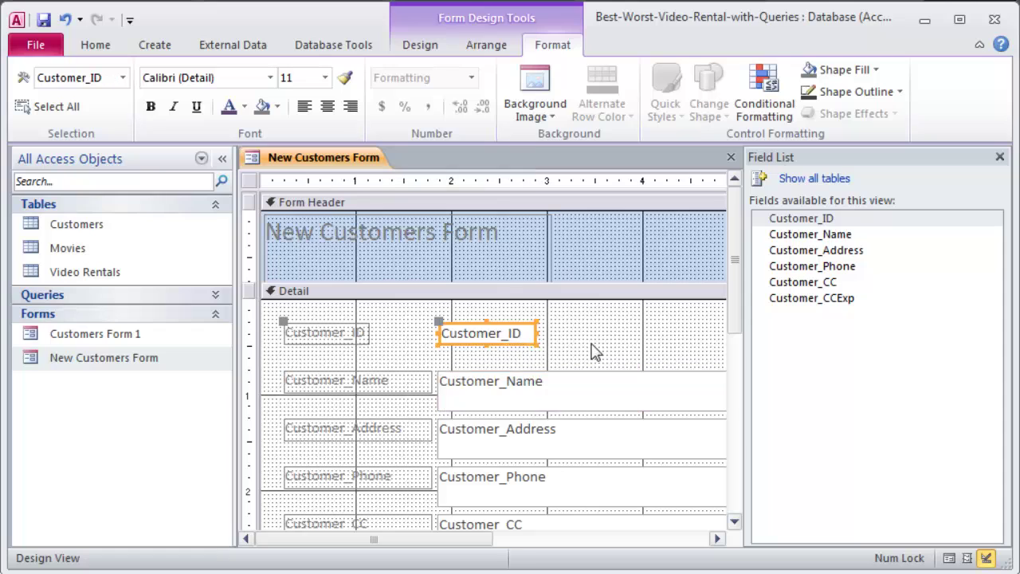
{"action": "left_click", "coordinate": [543, 351]}
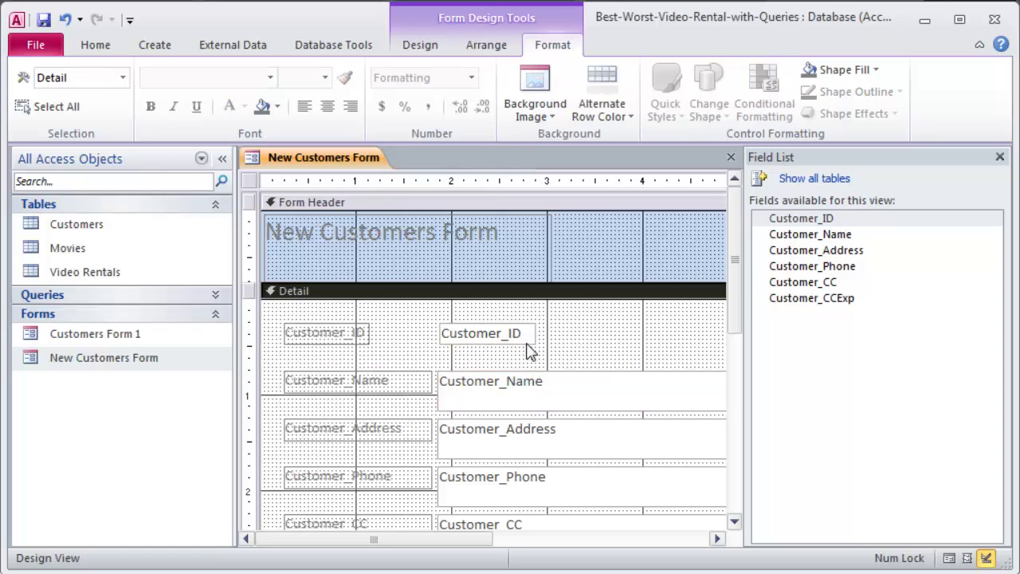
{"action": "left_click", "coordinate": [534, 341]}
{"action": "left_click_drag", "start_coordinate": [538, 344], "coordinate": [640, 357]}
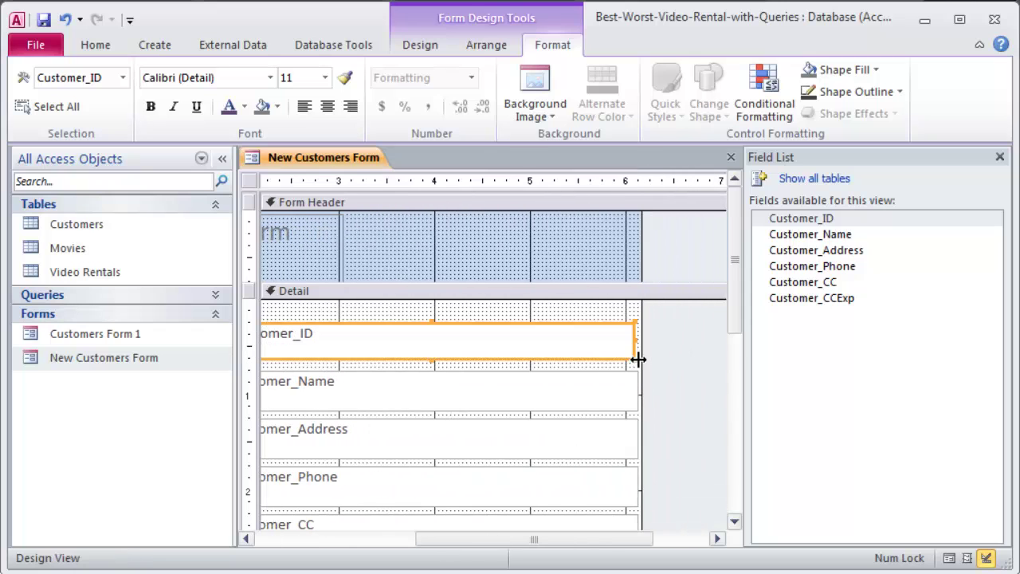
{"action": "scroll", "coordinate": [589, 543], "scroll_direction": "left", "scroll_amount": 1}
{"action": "left_click_drag", "start_coordinate": [588, 544], "coordinate": [428, 540]}
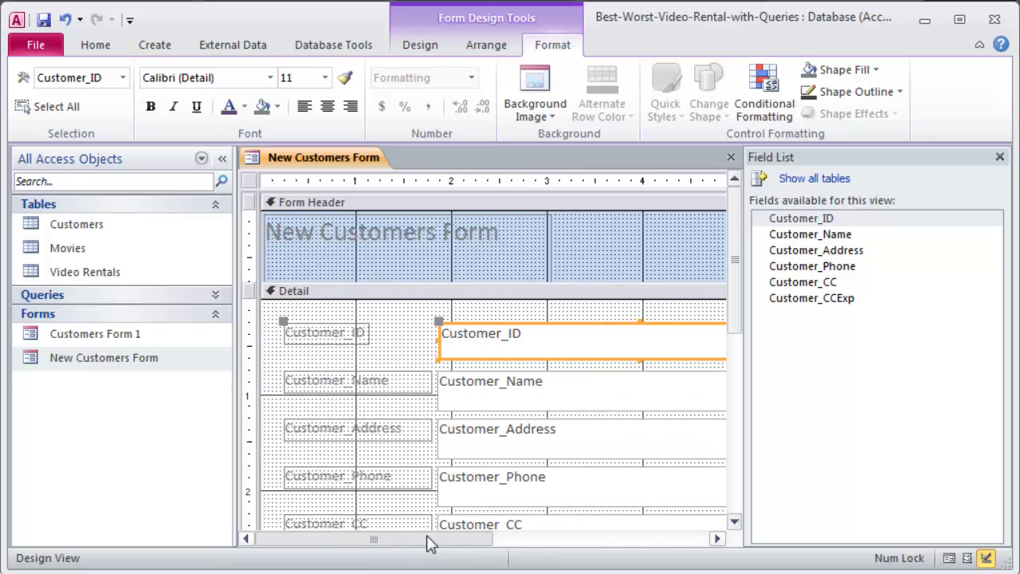
Select the Customer_ID, Customer_Name and Customer_Address text boxes together.
{"action": "left_click", "coordinate": [387, 339]}
{"action": "left_click", "coordinate": [476, 325]}
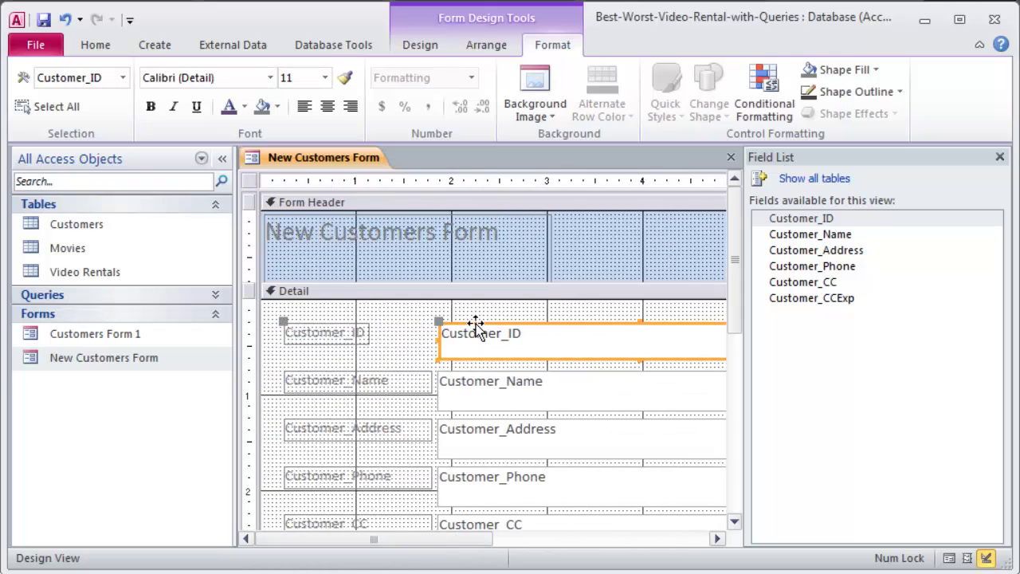
{"action": "left_click", "coordinate": [478, 404], "text": "shift"}
{"action": "left_click", "coordinate": [479, 450], "text": "shift"}
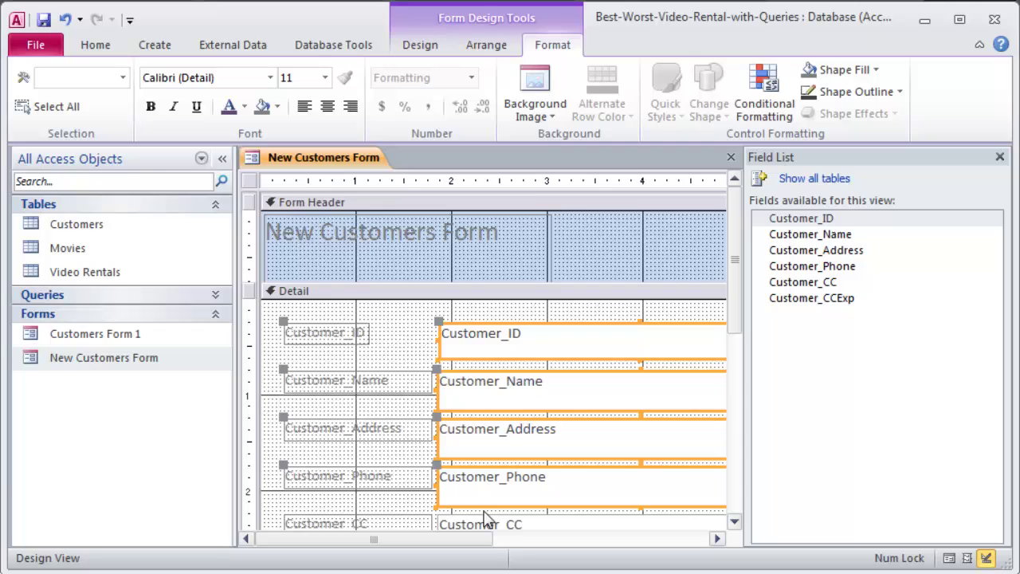
{"action": "scroll", "coordinate": [488, 518], "scroll_direction": "down", "scroll_amount": 3}
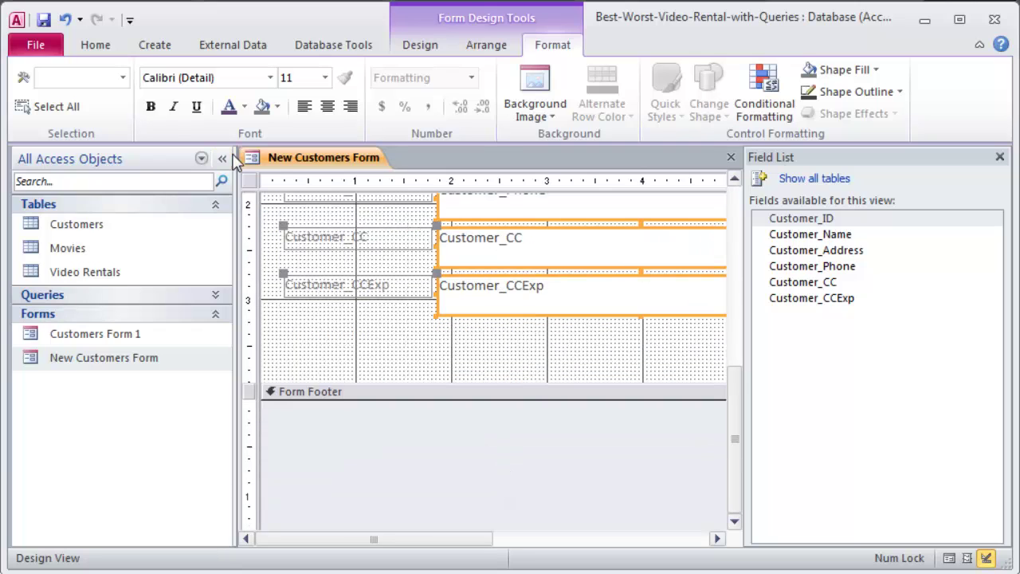
Format the selected text boxes as 16 point, dark red and bold.
{"action": "left_click", "coordinate": [325, 77]}
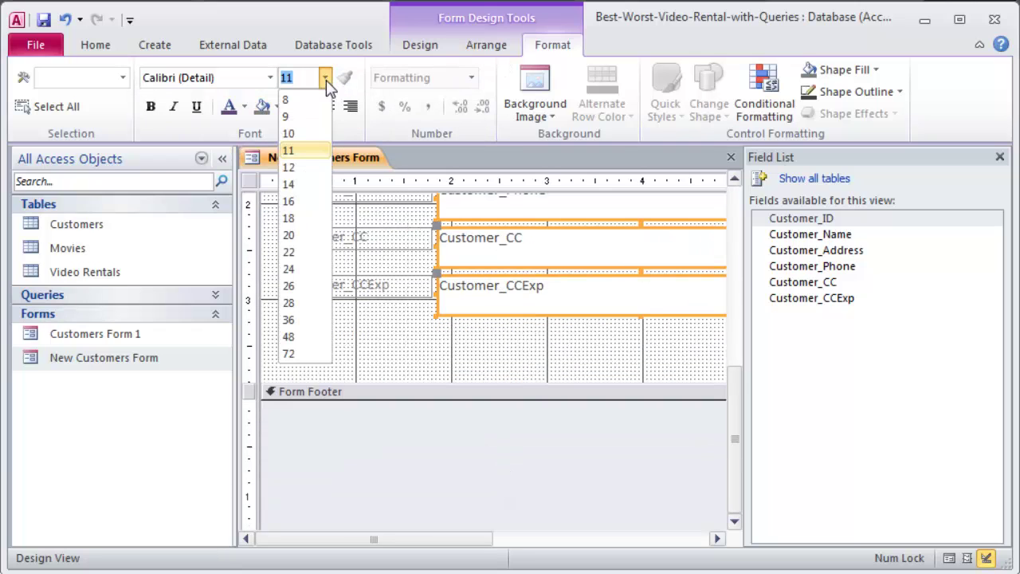
{"action": "left_click", "coordinate": [288, 200]}
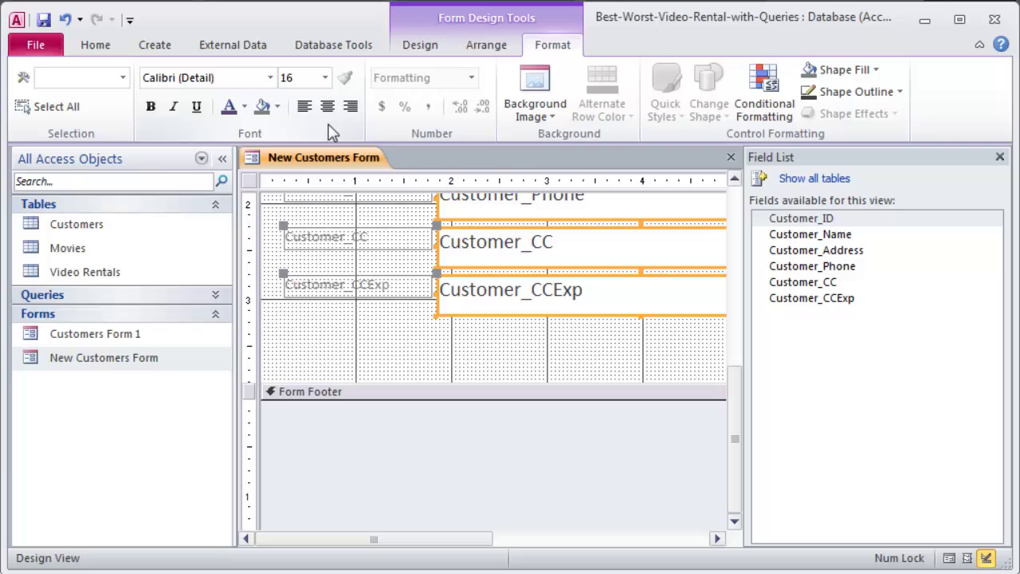
{"action": "left_click", "coordinate": [244, 107]}
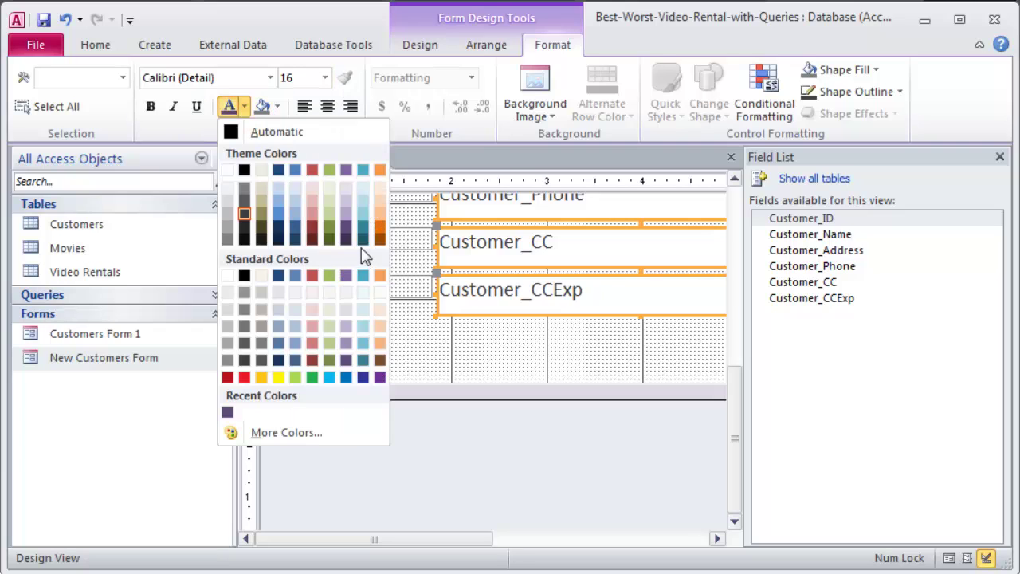
{"action": "left_click", "coordinate": [312, 238]}
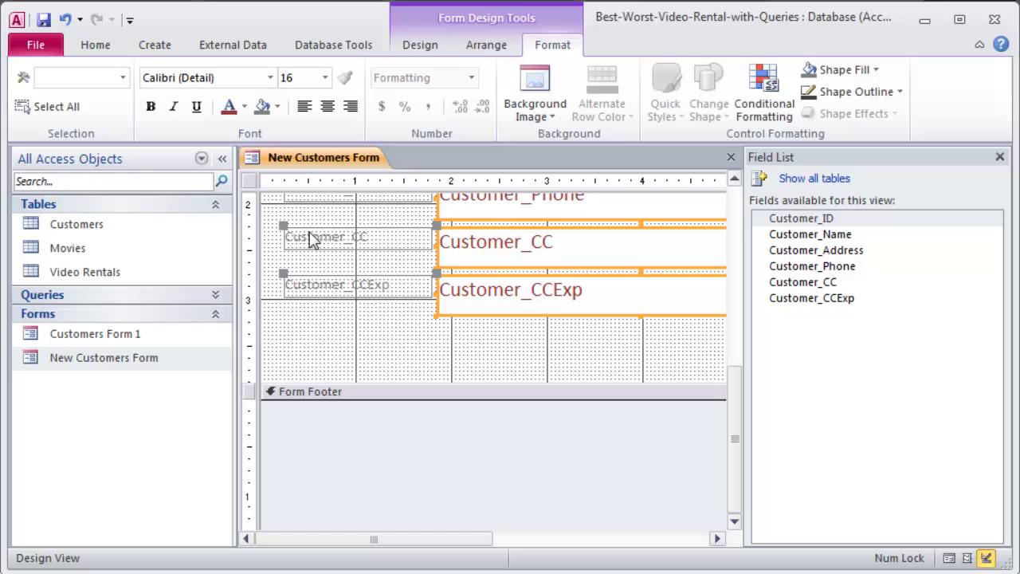
{"action": "left_click", "coordinate": [150, 106]}
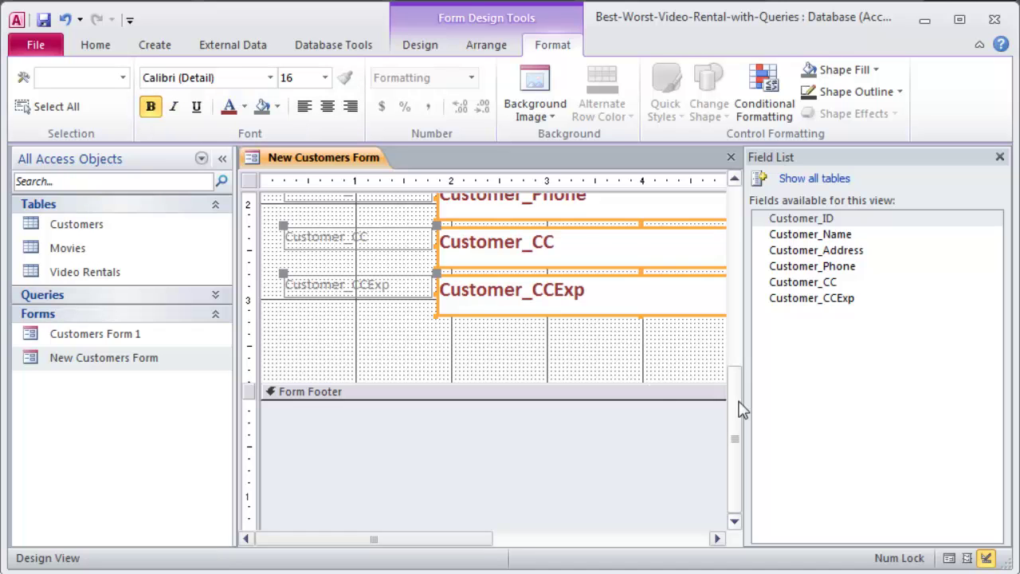
{"action": "left_click_drag", "start_coordinate": [741, 409], "coordinate": [733, 223]}
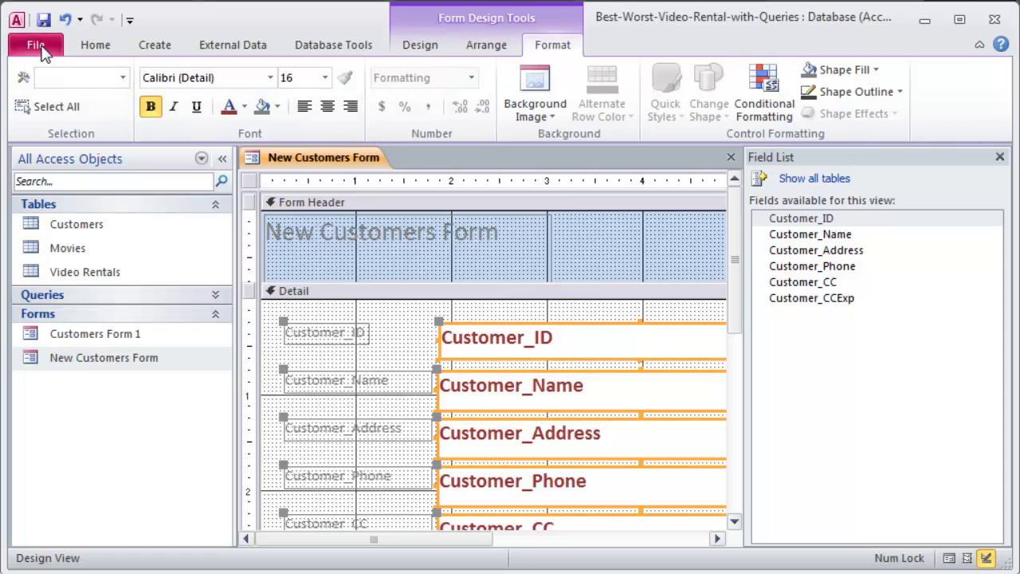
Switch the New Customers Form to Form View.
{"action": "left_click", "coordinate": [420, 46]}
{"action": "left_click", "coordinate": [32, 100]}
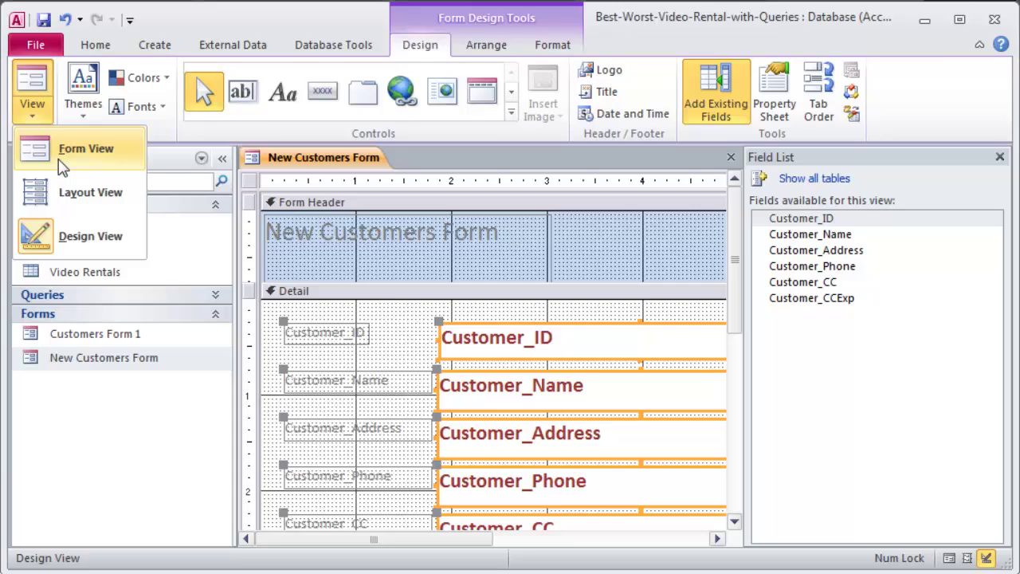
{"action": "left_click", "coordinate": [67, 157]}
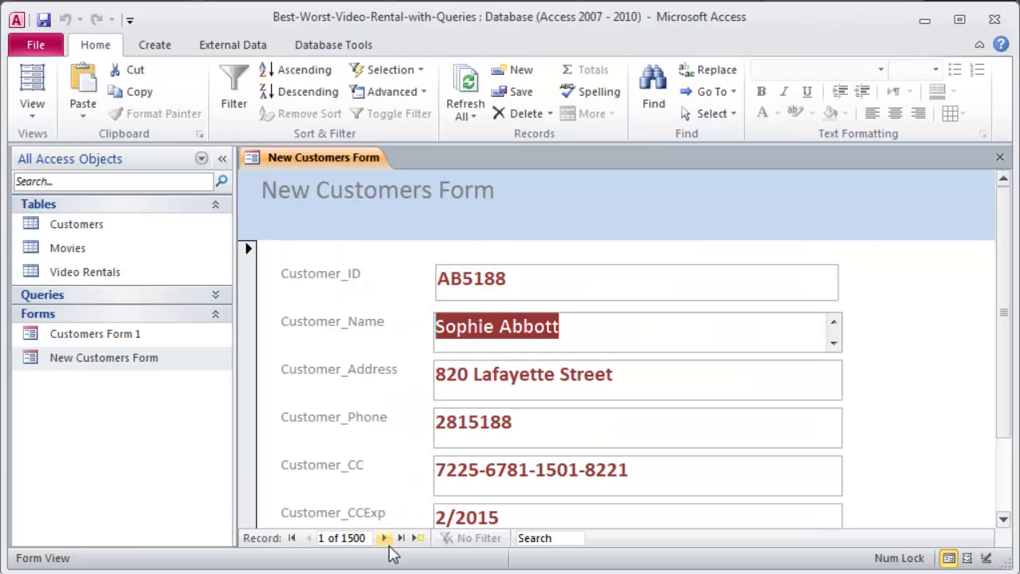
Start a new blank record and enter a test Customer_ID value.
{"action": "left_click", "coordinate": [417, 538]}
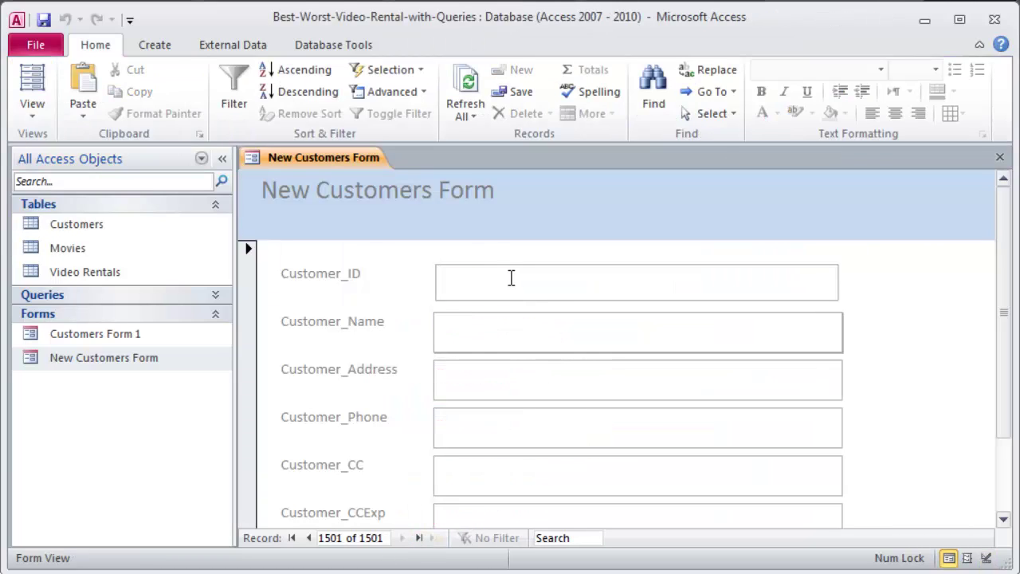
{"action": "type", "text": "123456"}
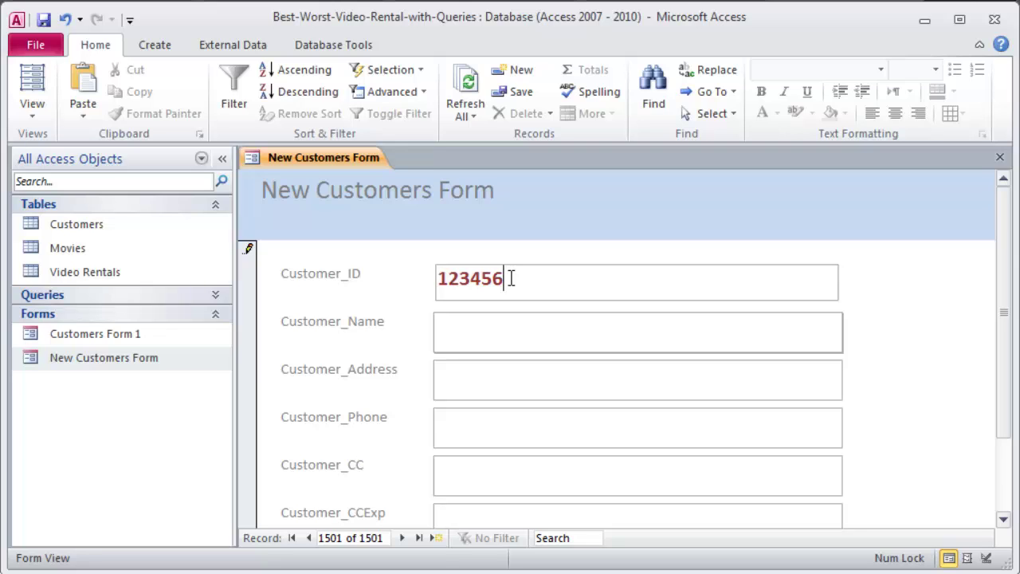
{"action": "key", "text": "Tab"}
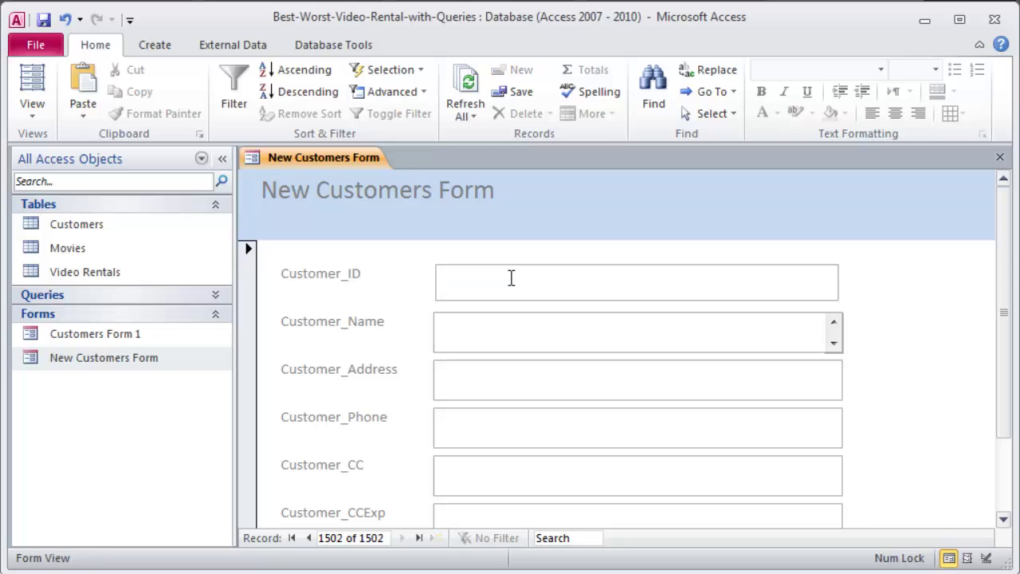
{"action": "left_click", "coordinate": [511, 278]}
{"action": "type", "text": "123456"}
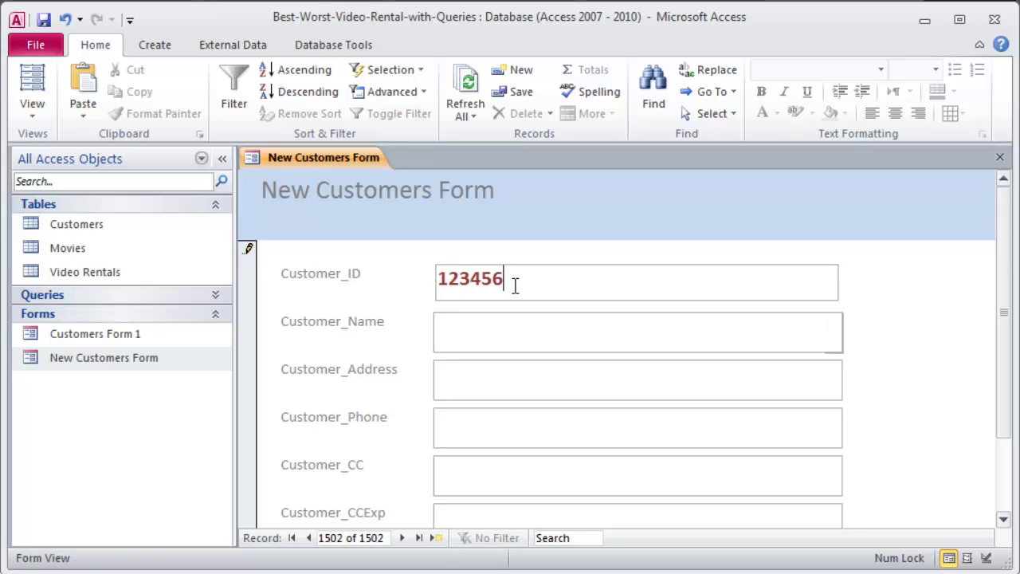
{"action": "key", "text": "Tab"}
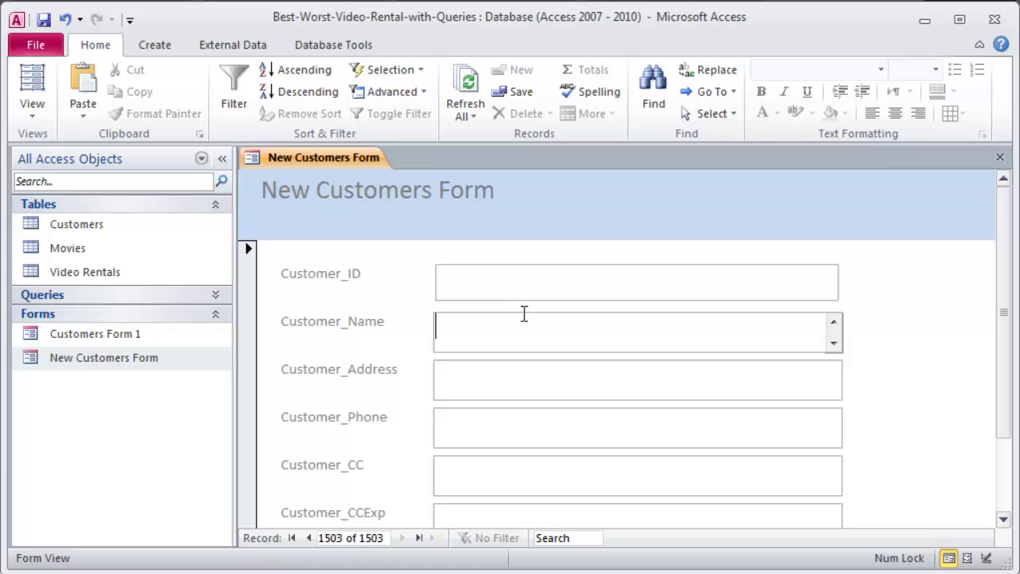
{"action": "left_click", "coordinate": [496, 281]}
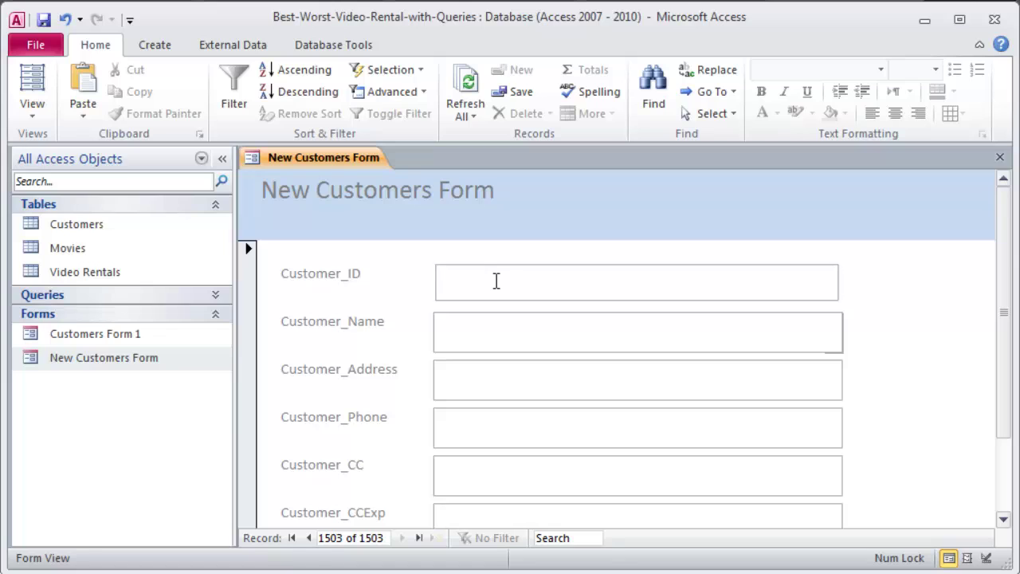
{"action": "left_click", "coordinate": [674, 342]}
{"action": "key", "text": "Tab"}
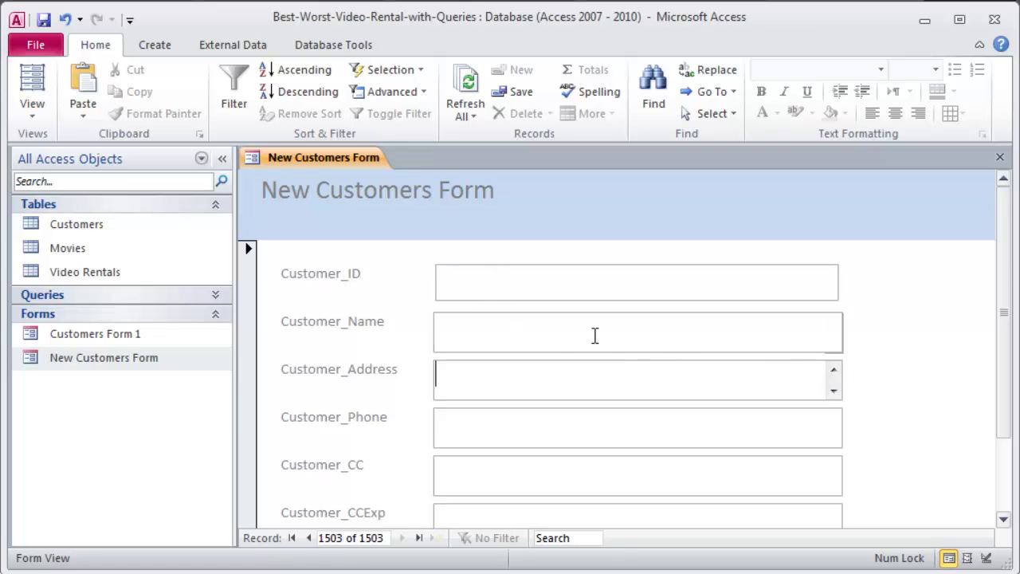
{"action": "left_click", "coordinate": [521, 289]}
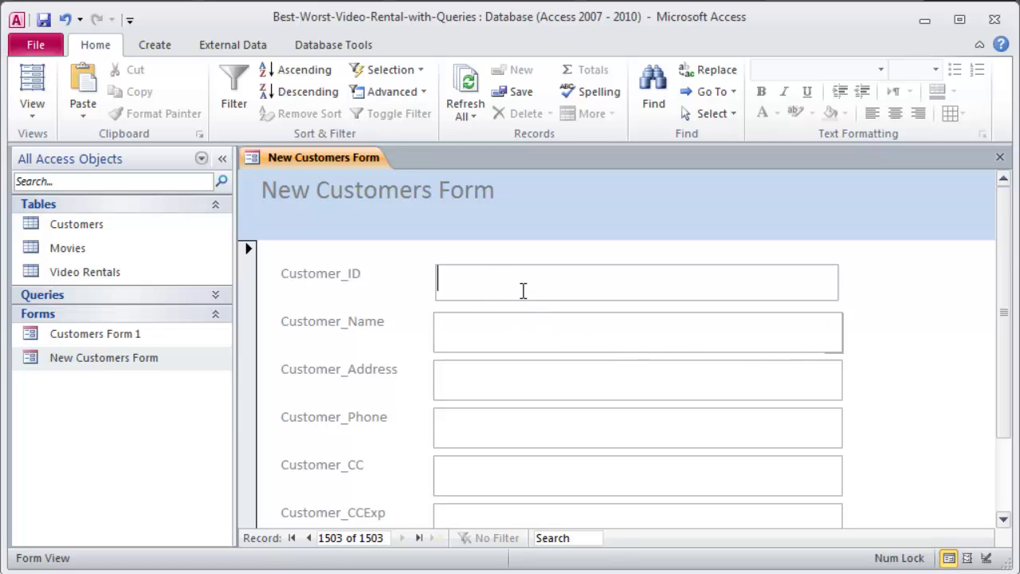
Return to record 1501 and delete the stray trailing character from its Customer_ID.
{"action": "left_click", "coordinate": [308, 538]}
{"action": "left_click", "coordinate": [308, 538]}
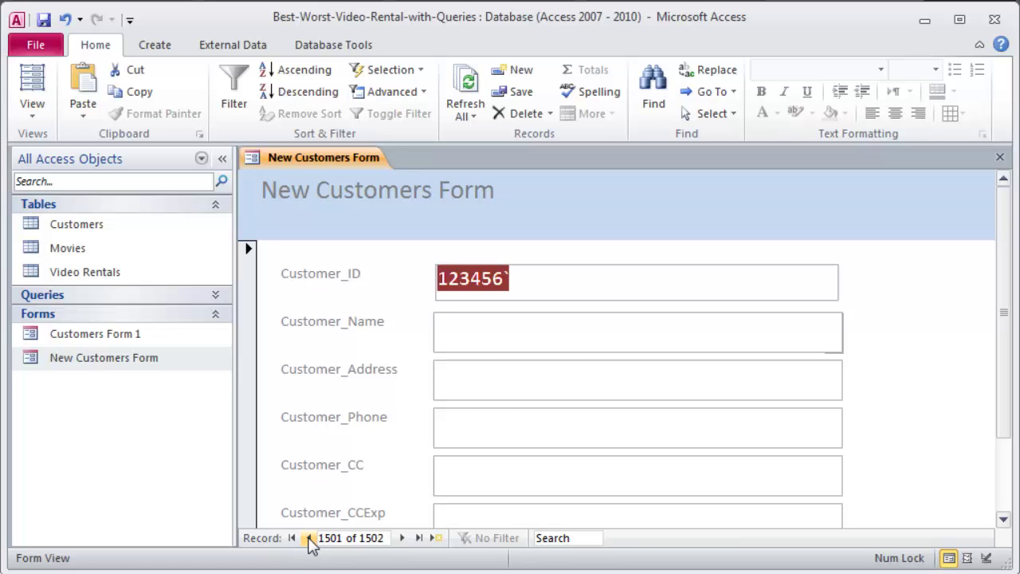
{"action": "left_click", "coordinate": [309, 538]}
{"action": "left_click", "coordinate": [402, 538]}
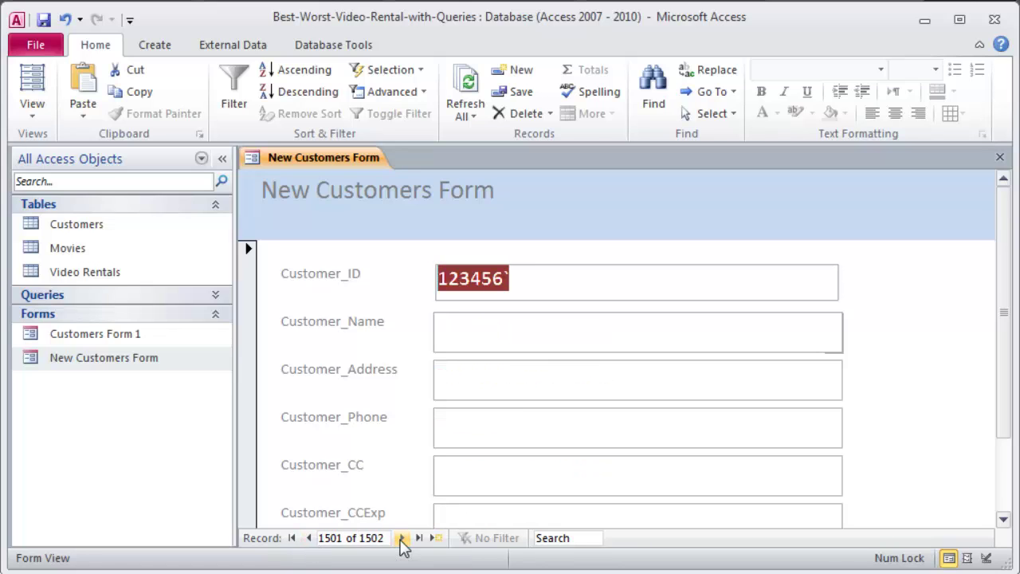
{"action": "left_click", "coordinate": [547, 281]}
{"action": "key", "text": "BackSpace"}
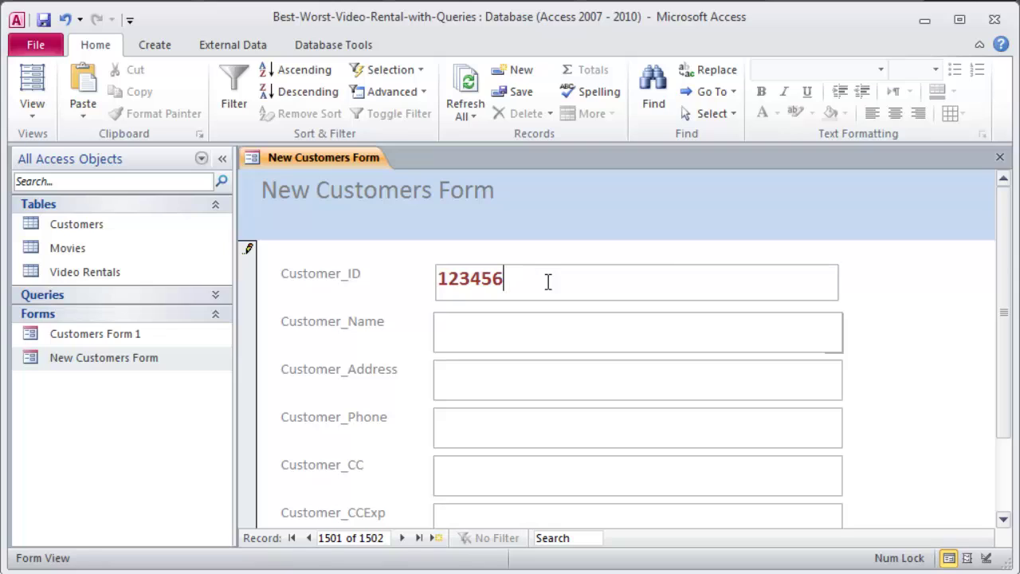
Enter the customer's name, address, phone number, card number and card expiry.
{"action": "left_click", "coordinate": [474, 331]}
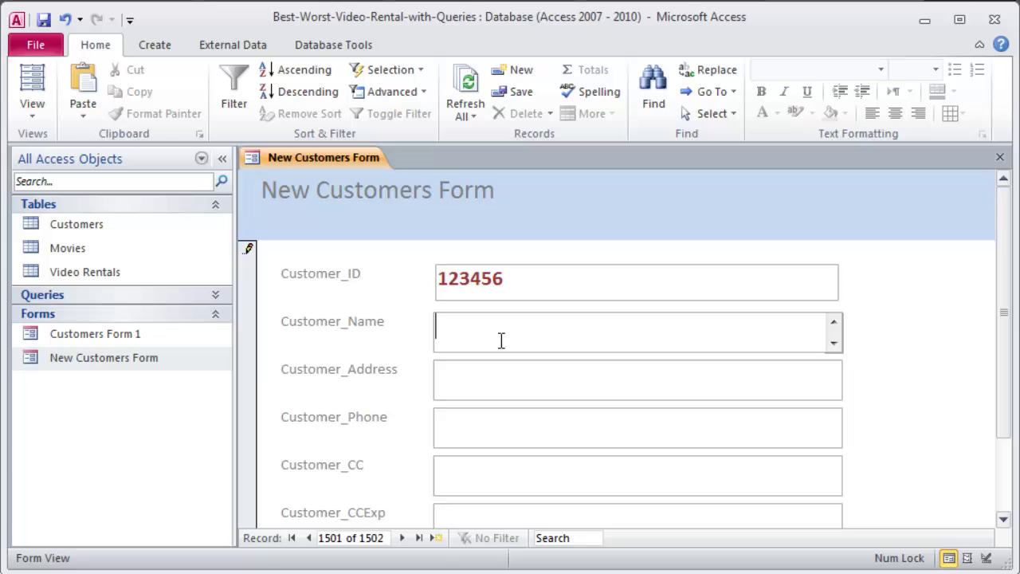
{"action": "key", "text": "Tab"}
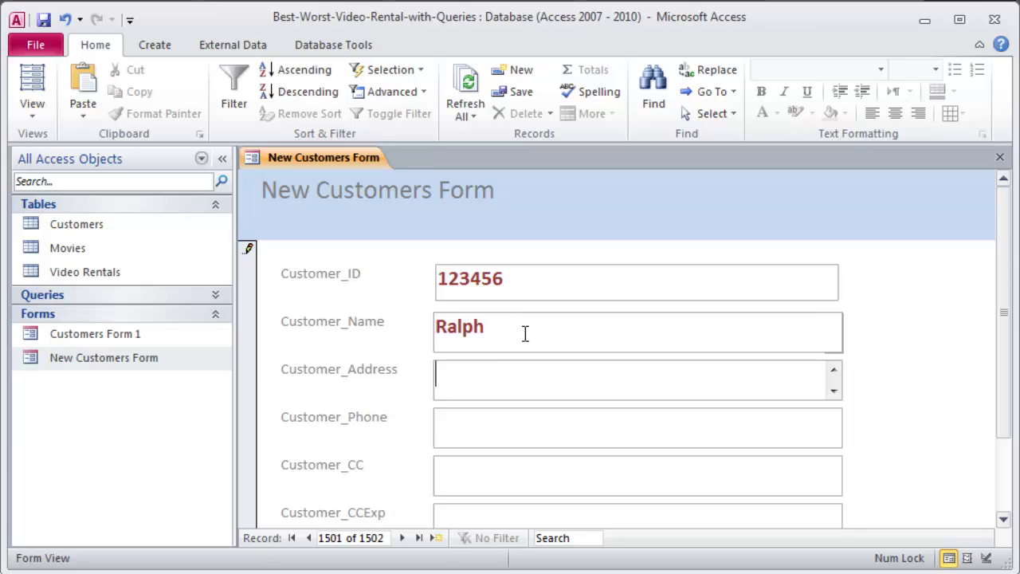
{"action": "key", "text": "Tab"}
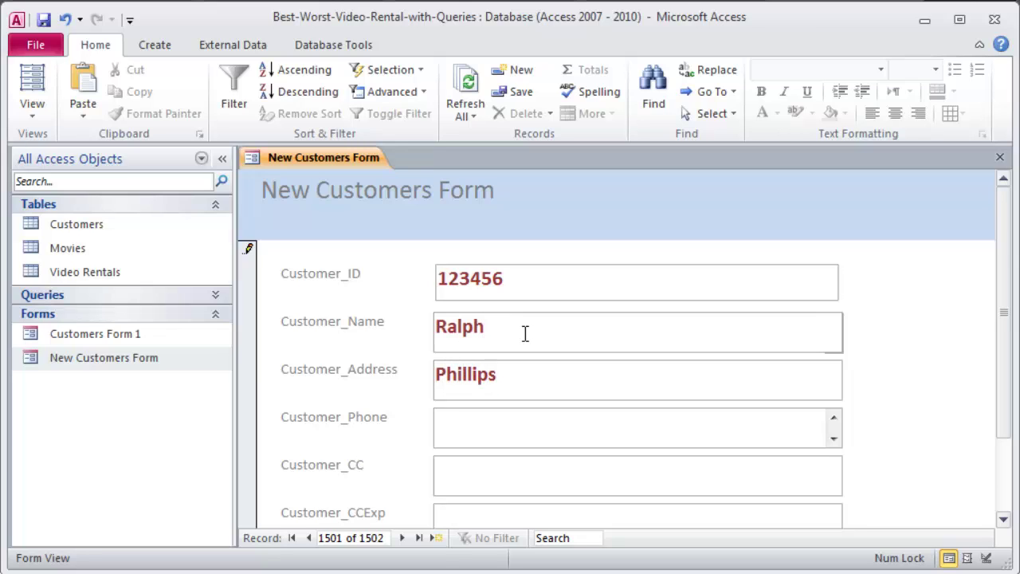
{"action": "type", "text": "123-456"}
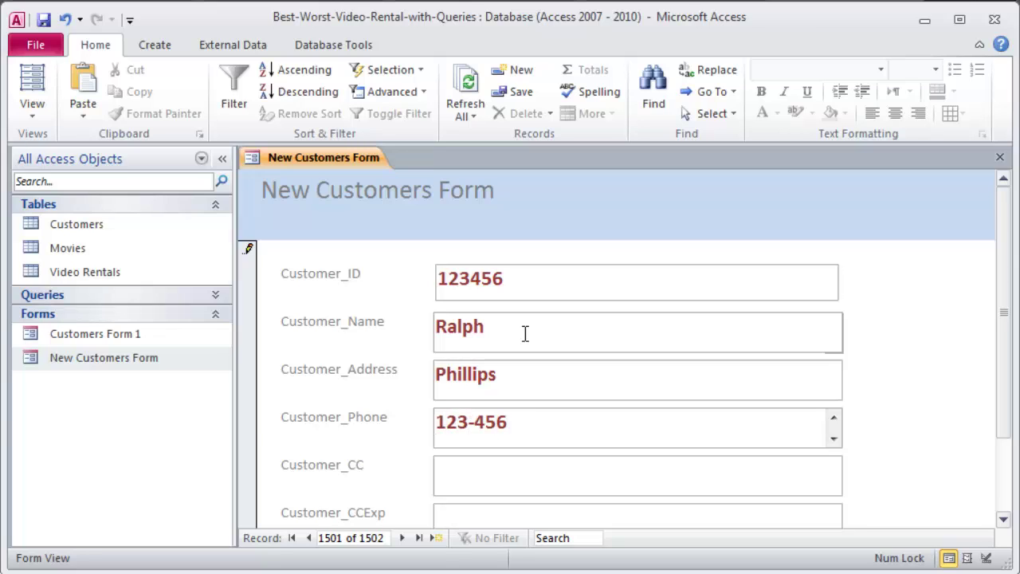
{"action": "type", "text": "7"}
{"action": "key", "text": "Tab"}
{"action": "type", "text": "1234-"}
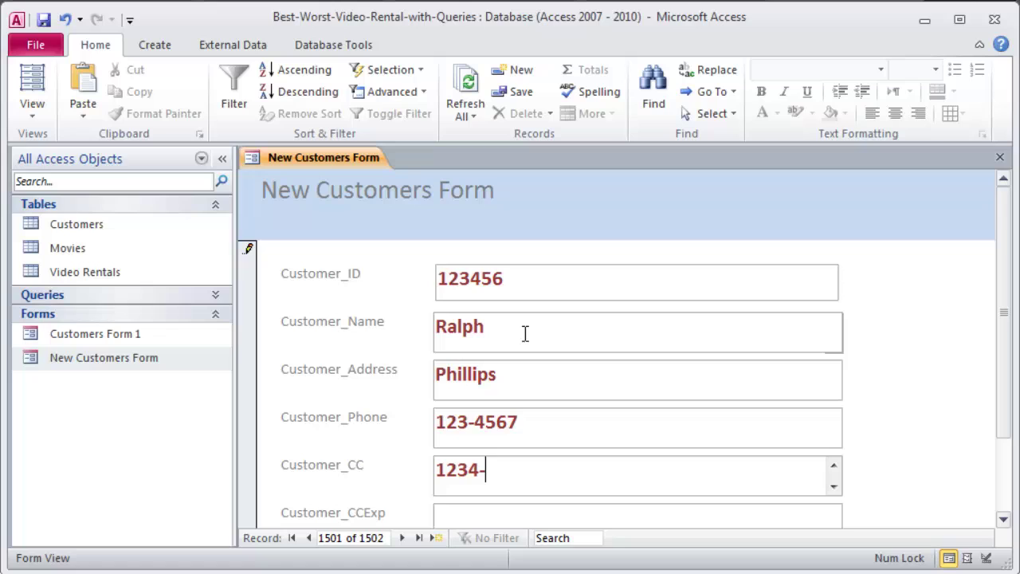
{"action": "type", "text": "1234-1234-"}
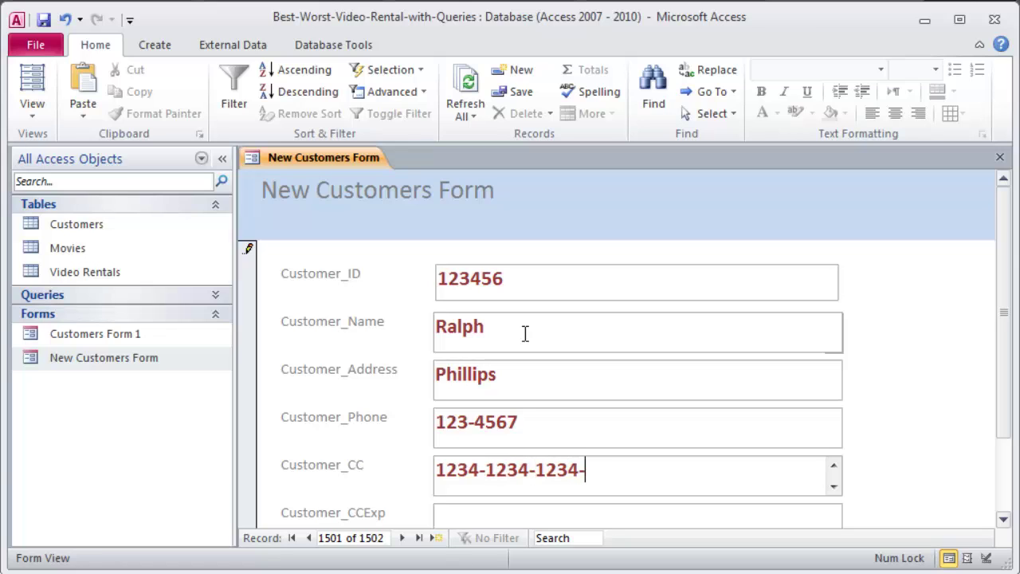
{"action": "type", "text": "1234"}
{"action": "key", "text": "Tab"}
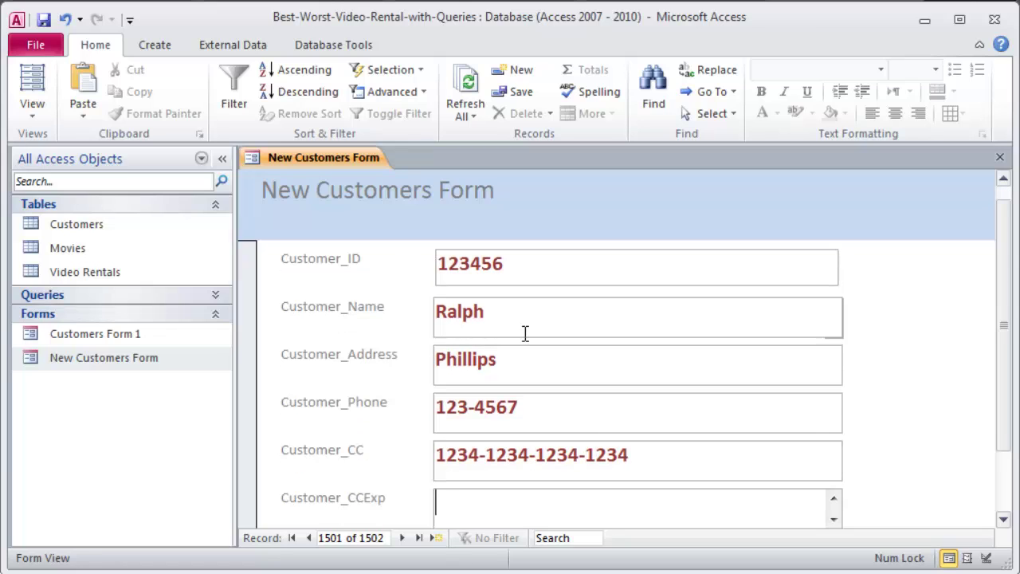
{"action": "type", "text": "5/2015"}
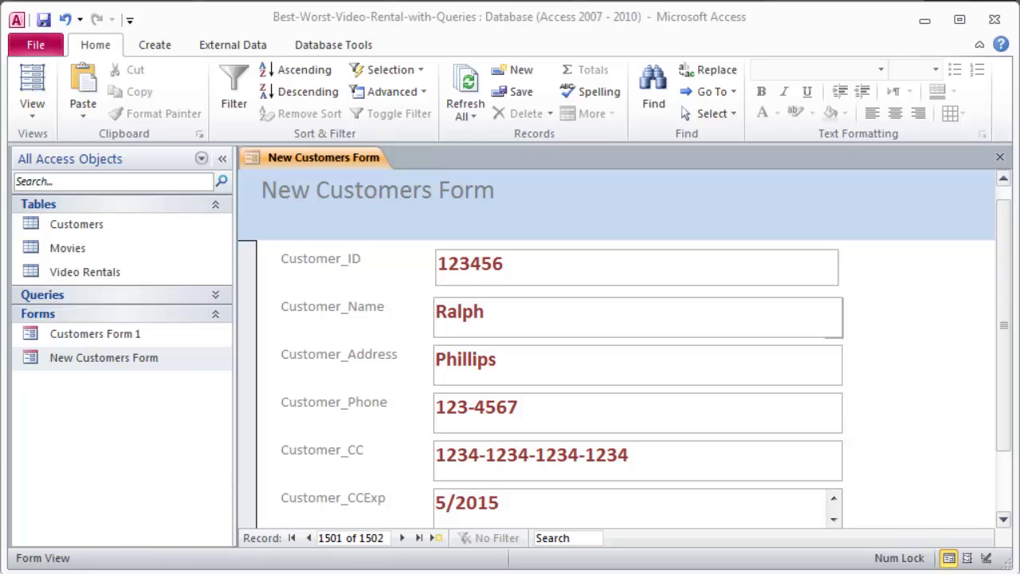
Add a digit to the end of the Customer_ID and go to the next record.
{"action": "left_click", "coordinate": [523, 269]}
{"action": "type", "text": "7"}
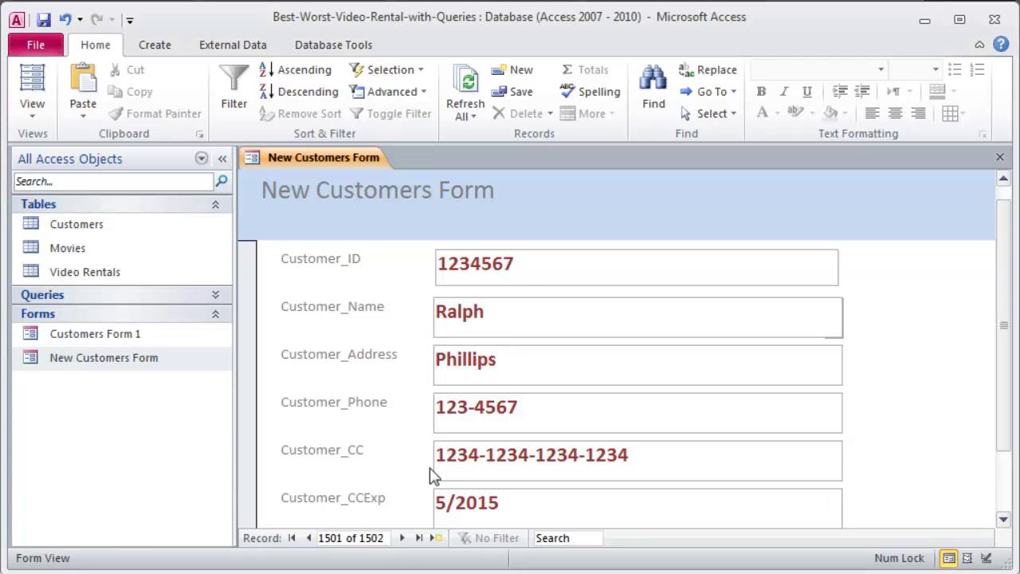
{"action": "left_click", "coordinate": [401, 538]}
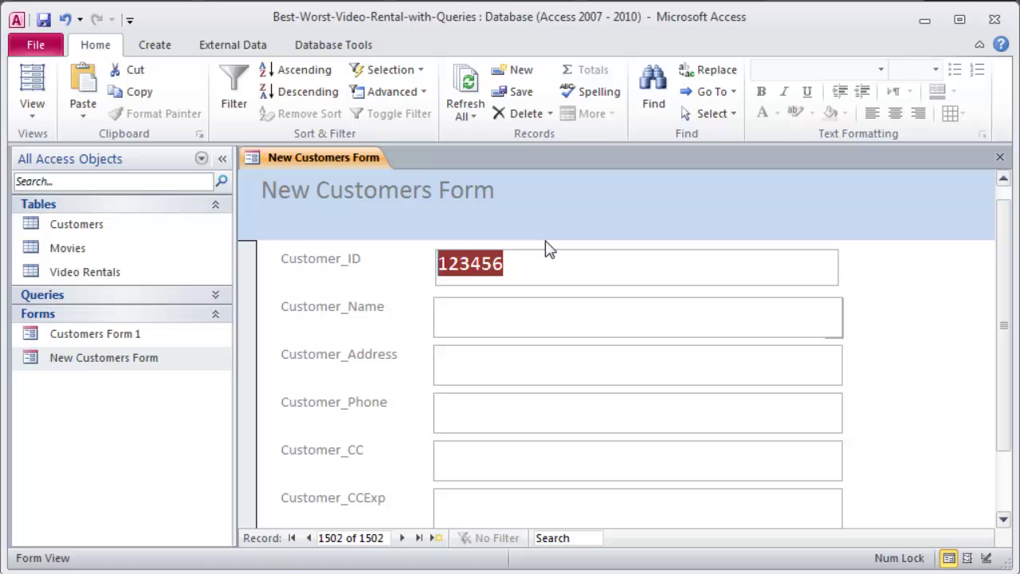
Replace this record's Customer_ID with a new ID, step back a record, and close the form.
{"action": "key", "text": "Delete"}
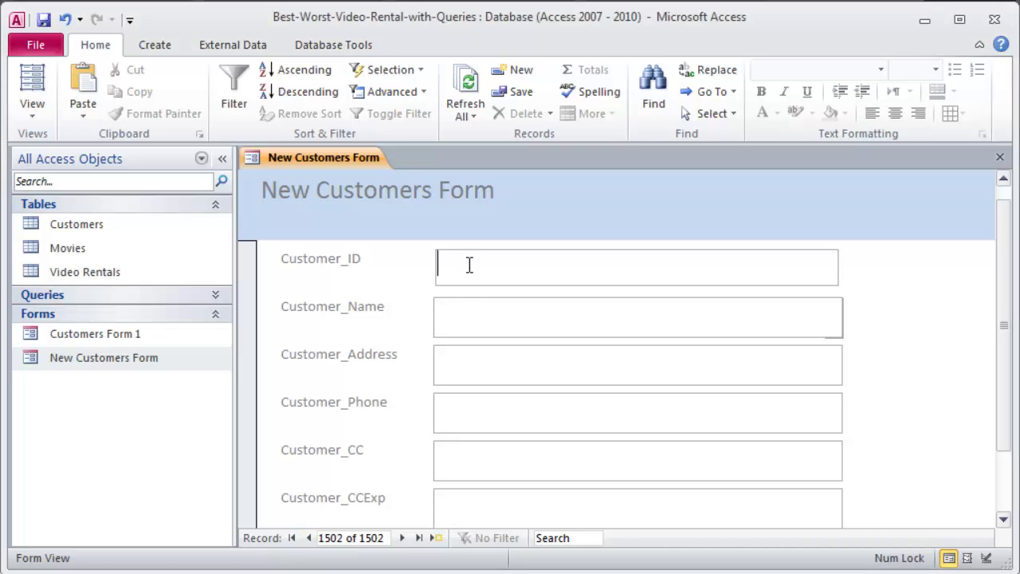
{"action": "left_click", "coordinate": [470, 266]}
{"action": "type", "text": "12345678"}
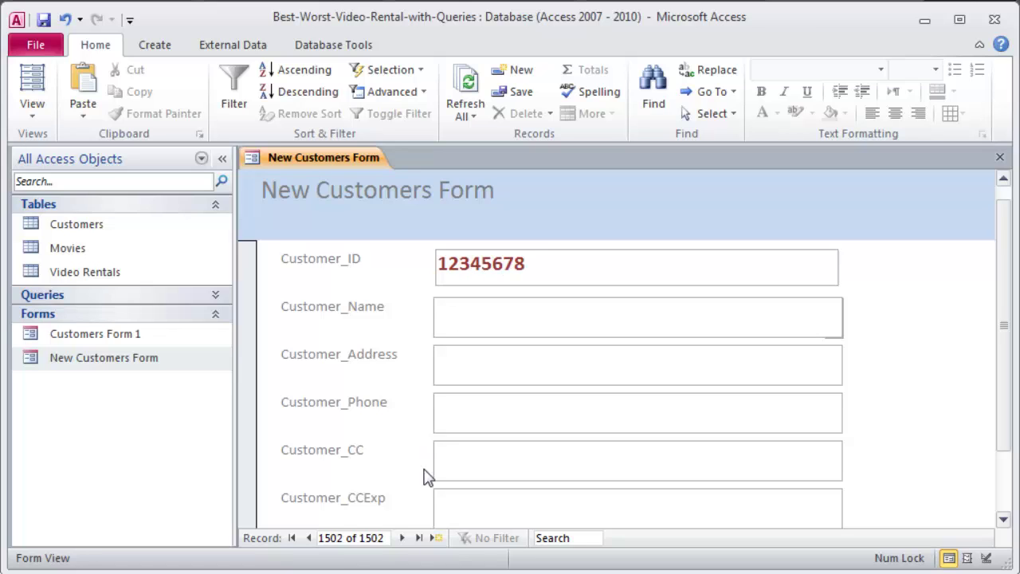
{"action": "left_click", "coordinate": [309, 538]}
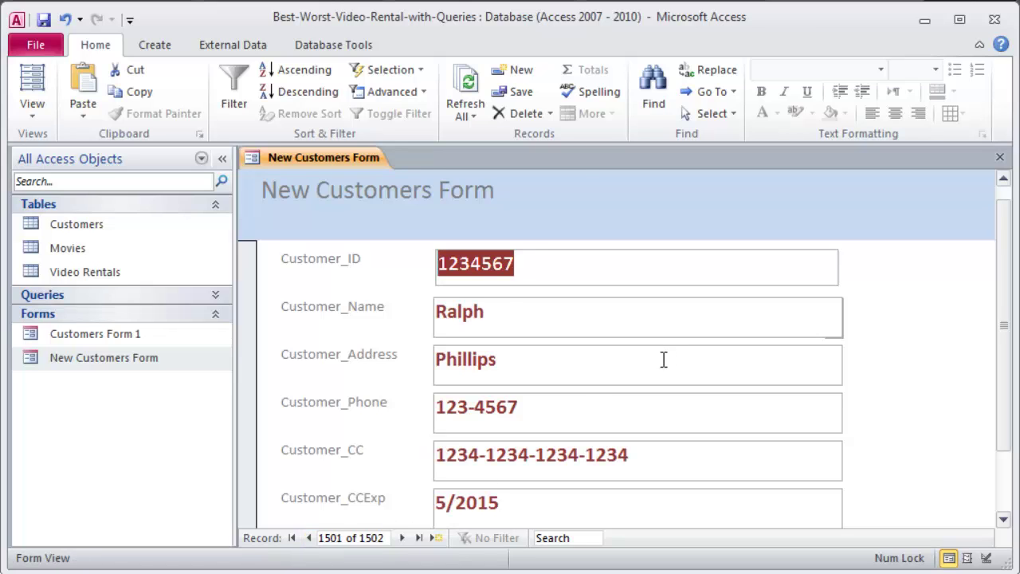
{"action": "left_click", "coordinate": [733, 305]}
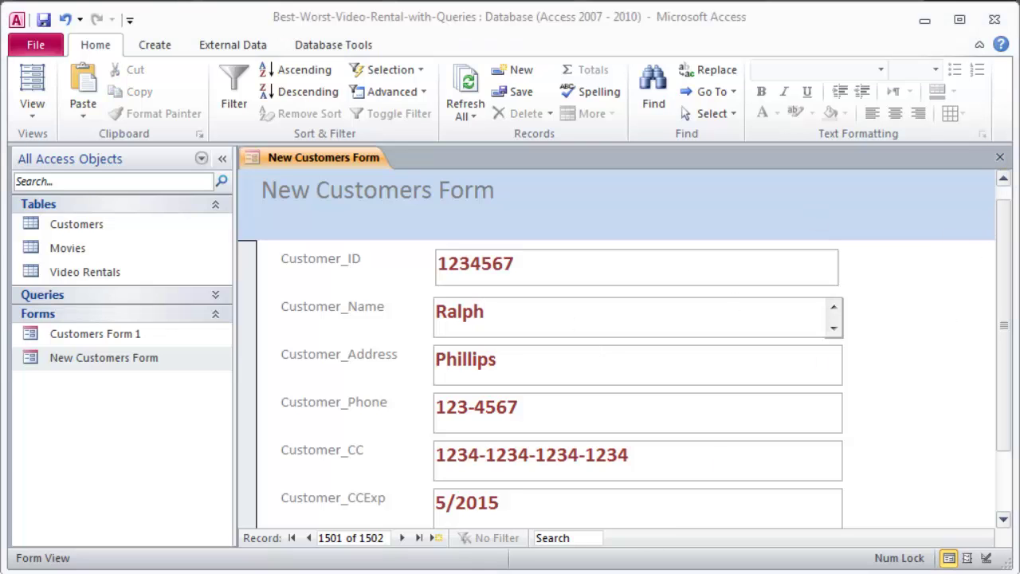
{"action": "left_click", "coordinate": [1000, 157]}
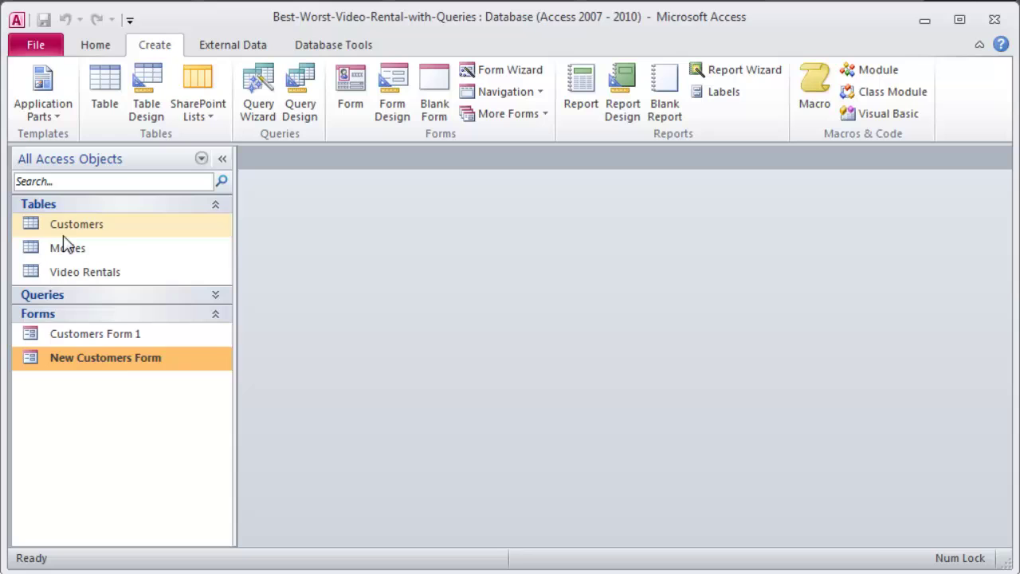
Open the Customers table, close the Field List, and delete the blank second record.
{"action": "double_click", "coordinate": [40, 227]}
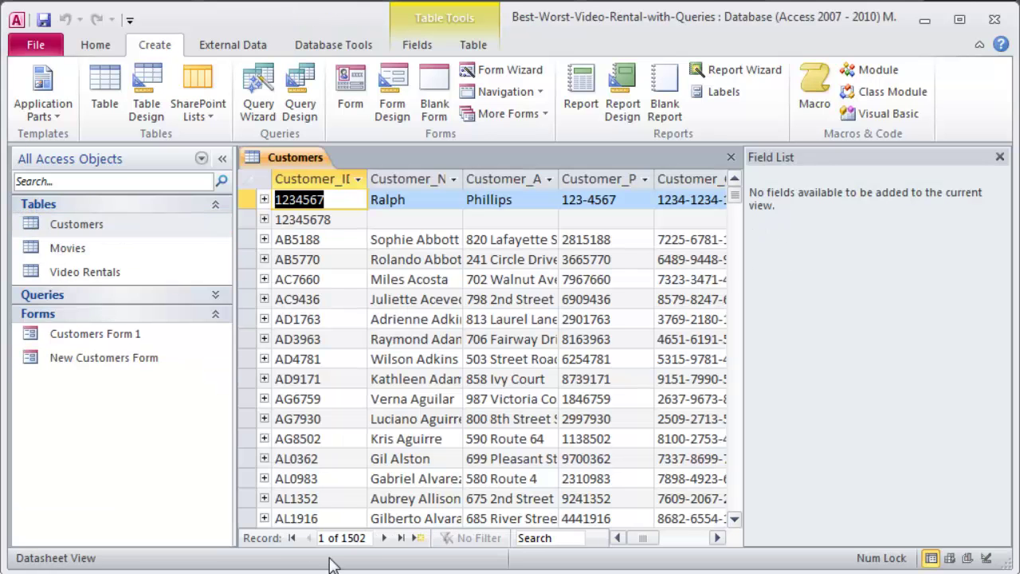
{"action": "left_click_drag", "start_coordinate": [743, 271], "coordinate": [758, 271]}
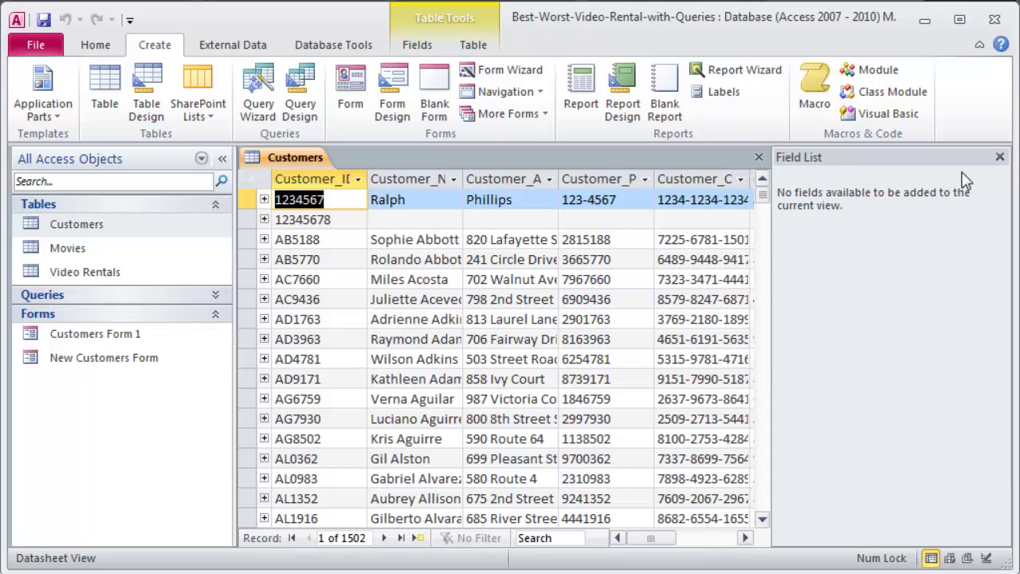
{"action": "left_click", "coordinate": [1000, 157]}
{"action": "left_click", "coordinate": [379, 219]}
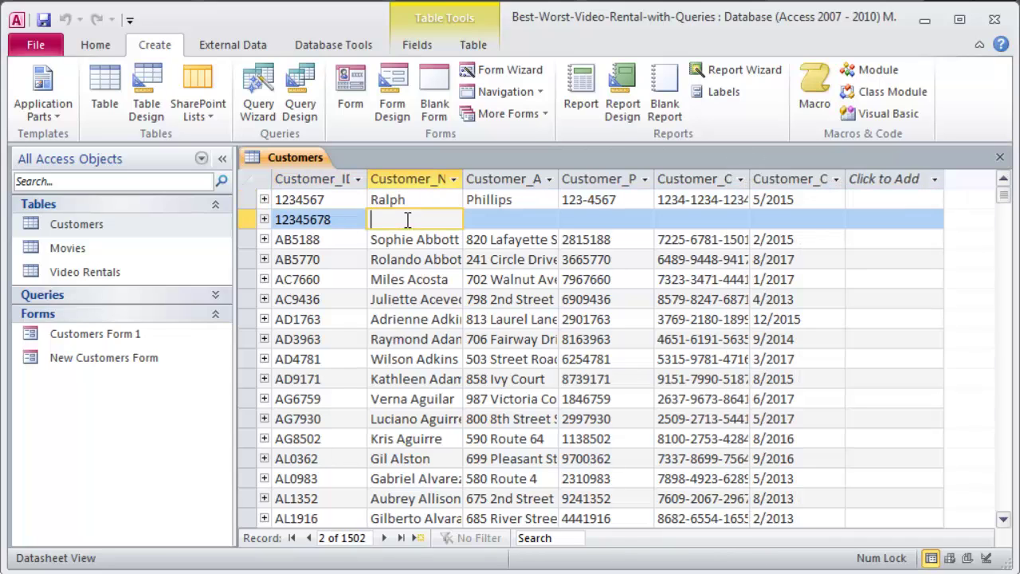
{"action": "left_click", "coordinate": [249, 220]}
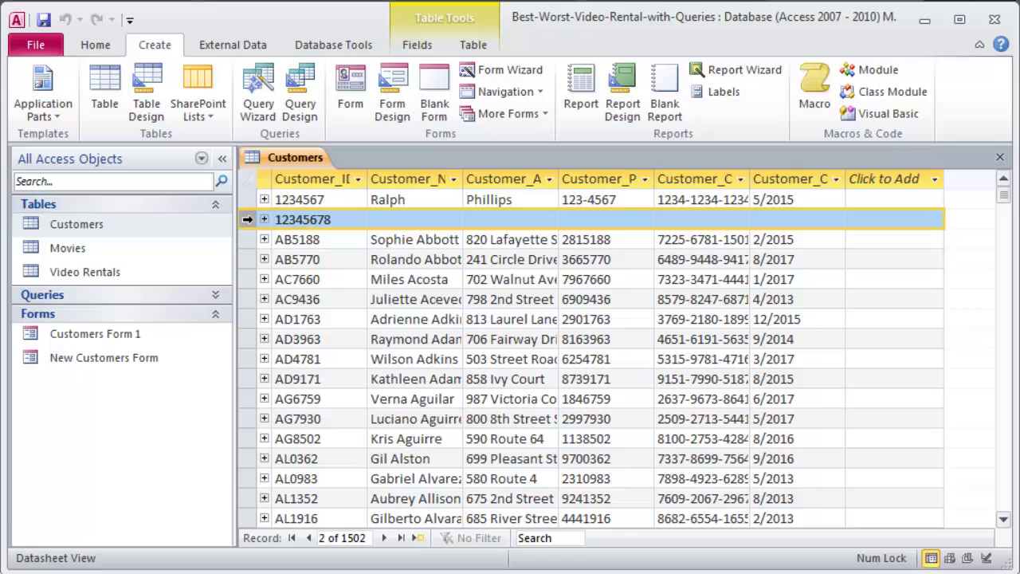
{"action": "right_click", "coordinate": [250, 220]}
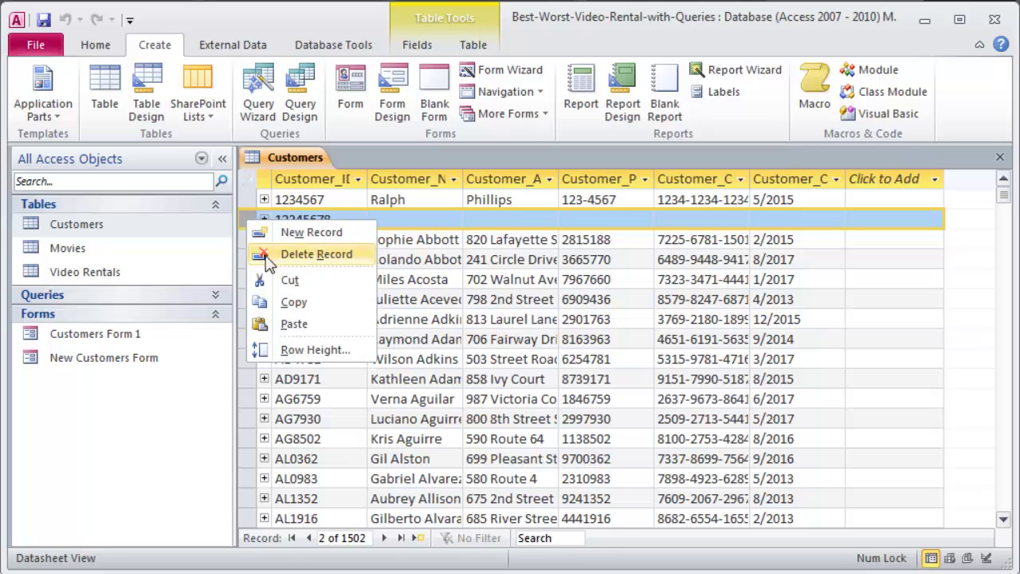
{"action": "left_click", "coordinate": [316, 254]}
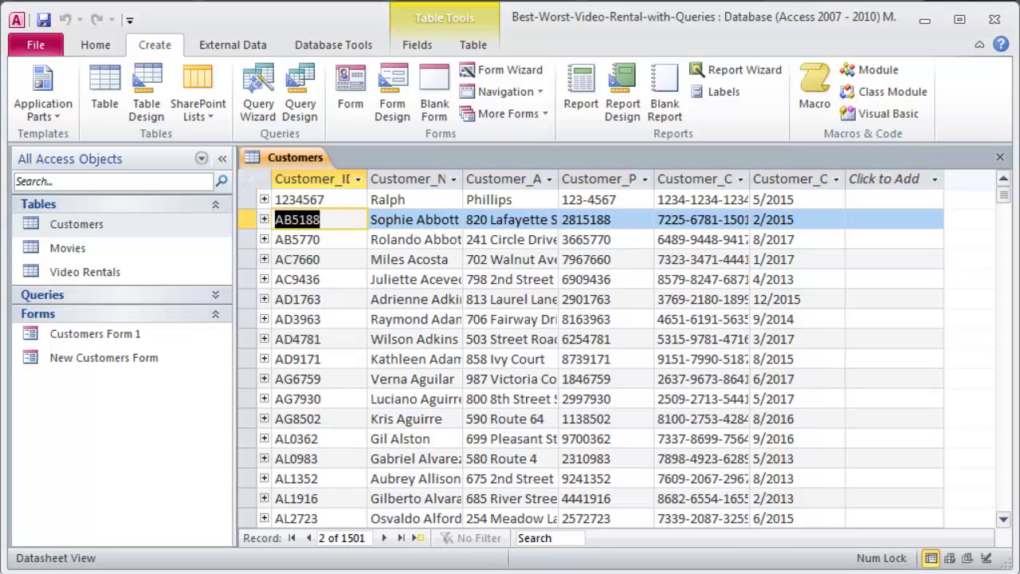
{"action": "left_click", "coordinate": [391, 199]}
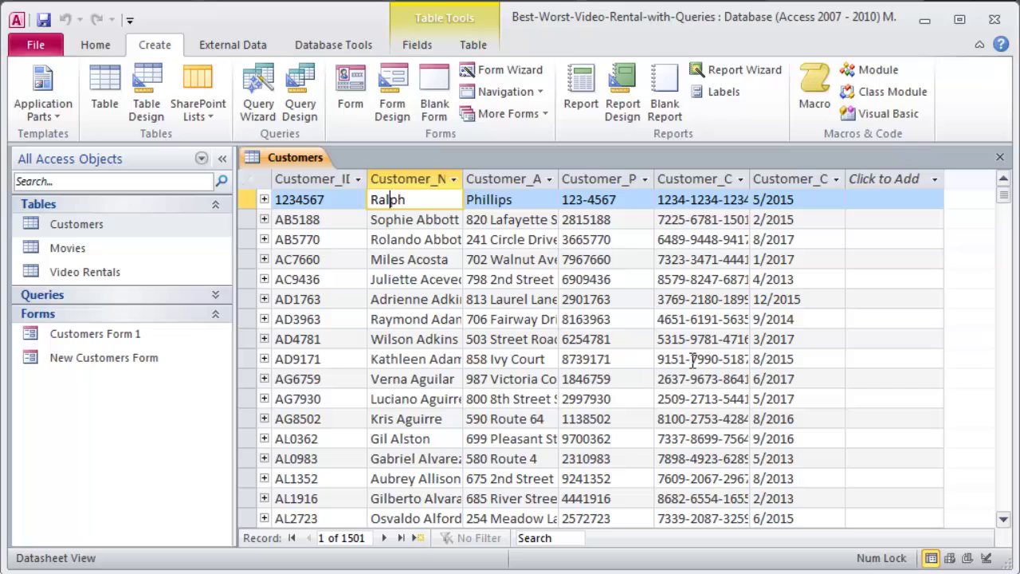
{"action": "left_click", "coordinate": [65, 226]}
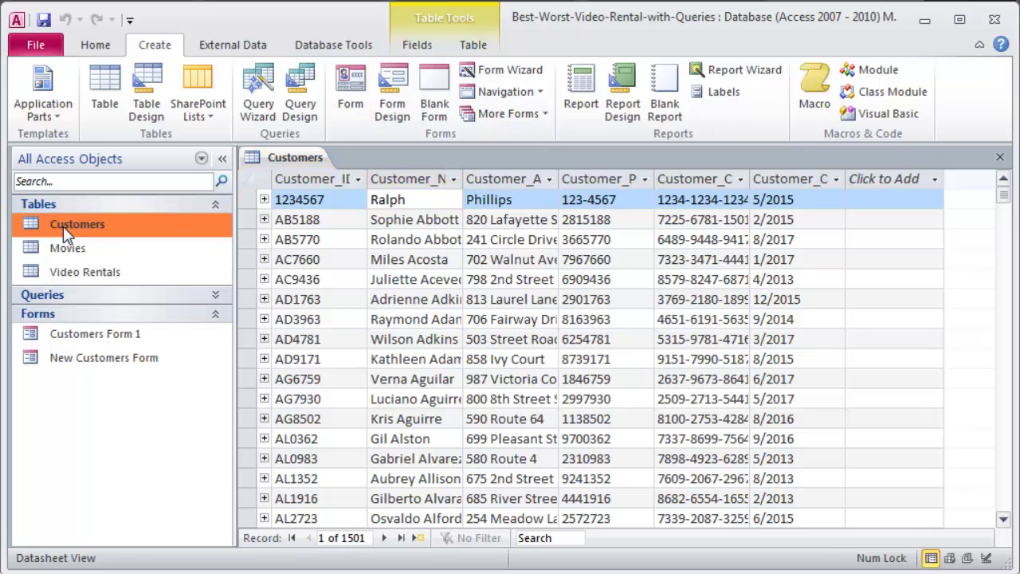